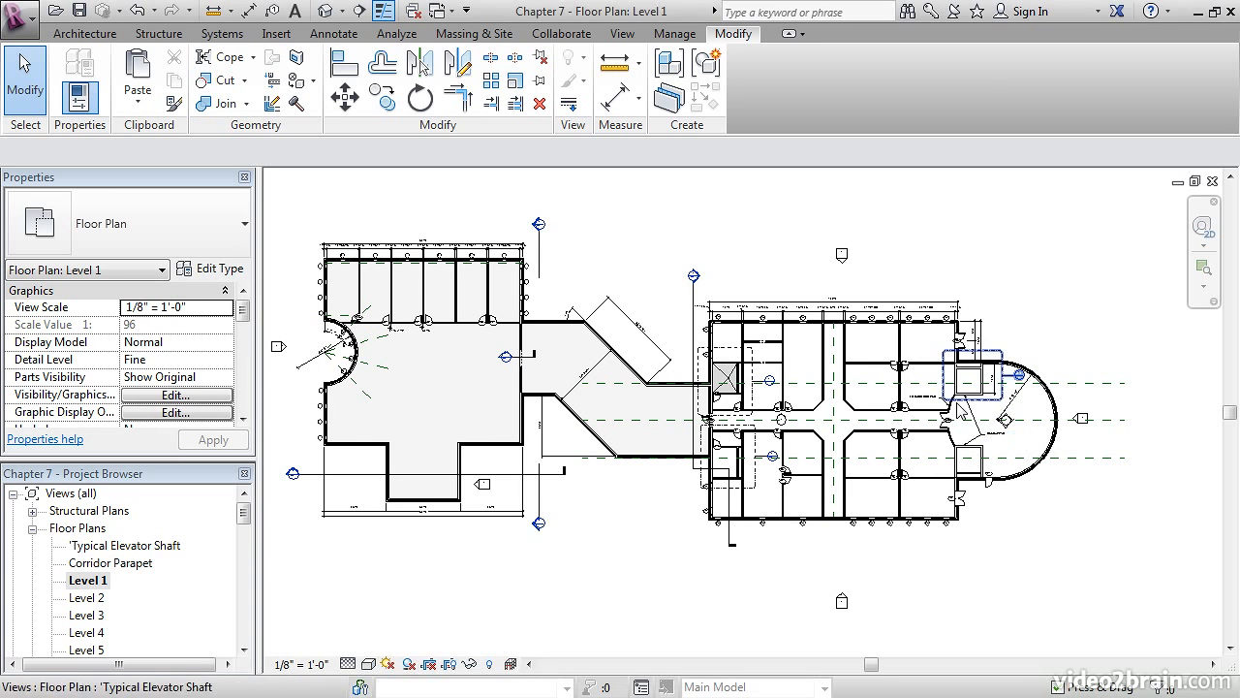
Start a shaft opening at the upper elevator shaft beside the radial wall and trace its boundary along the outer faces of three masonry walls.
scroll(1011, 426, "up", 5)
scroll(792, 441, "up", 2)
middle_click_drag(800, 471, 895, 445)
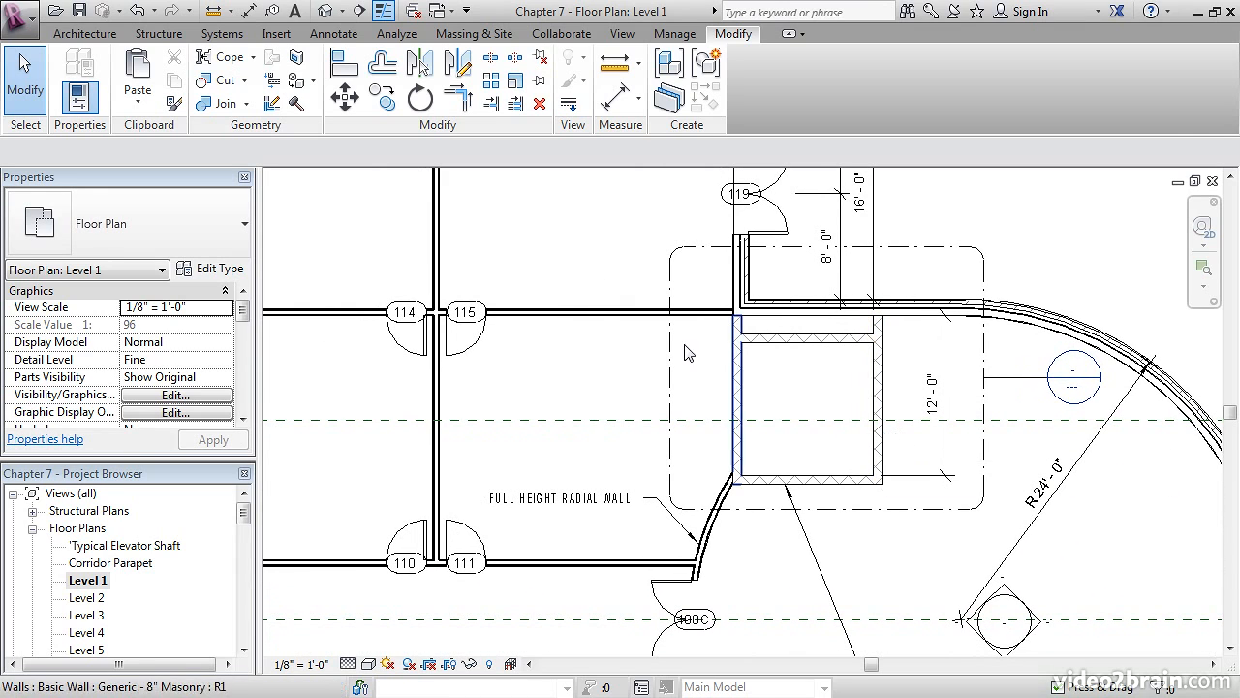
left_click(84, 35)
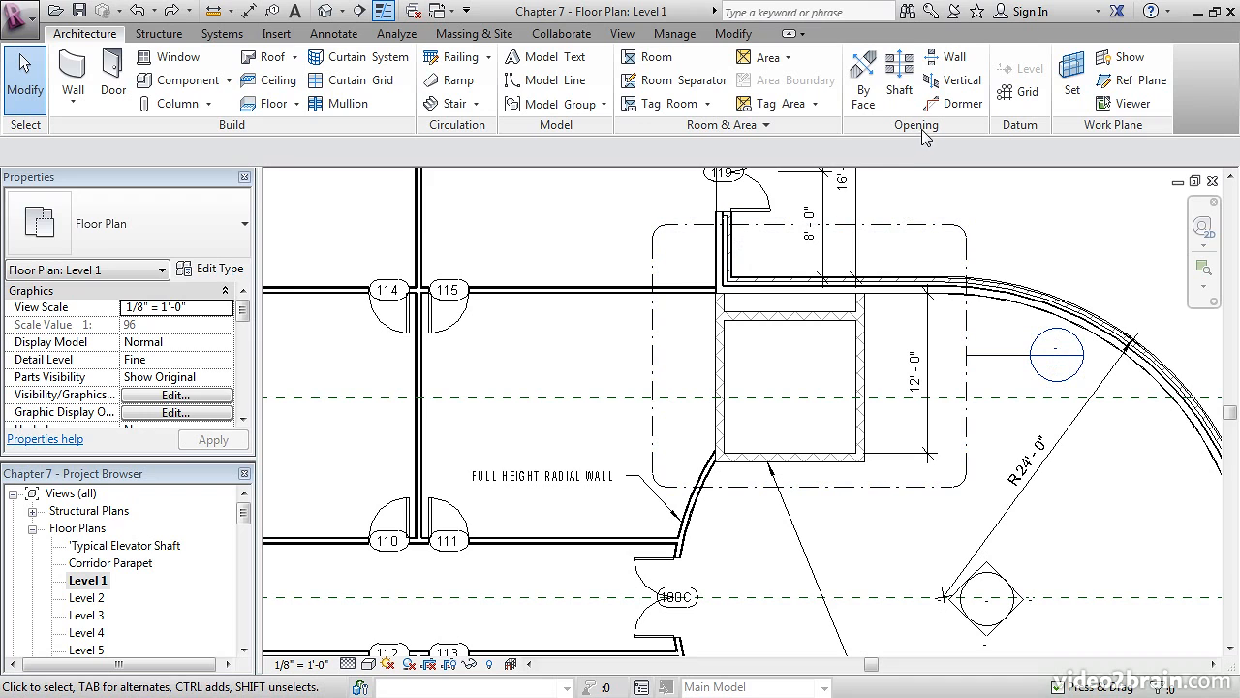
left_click(899, 73)
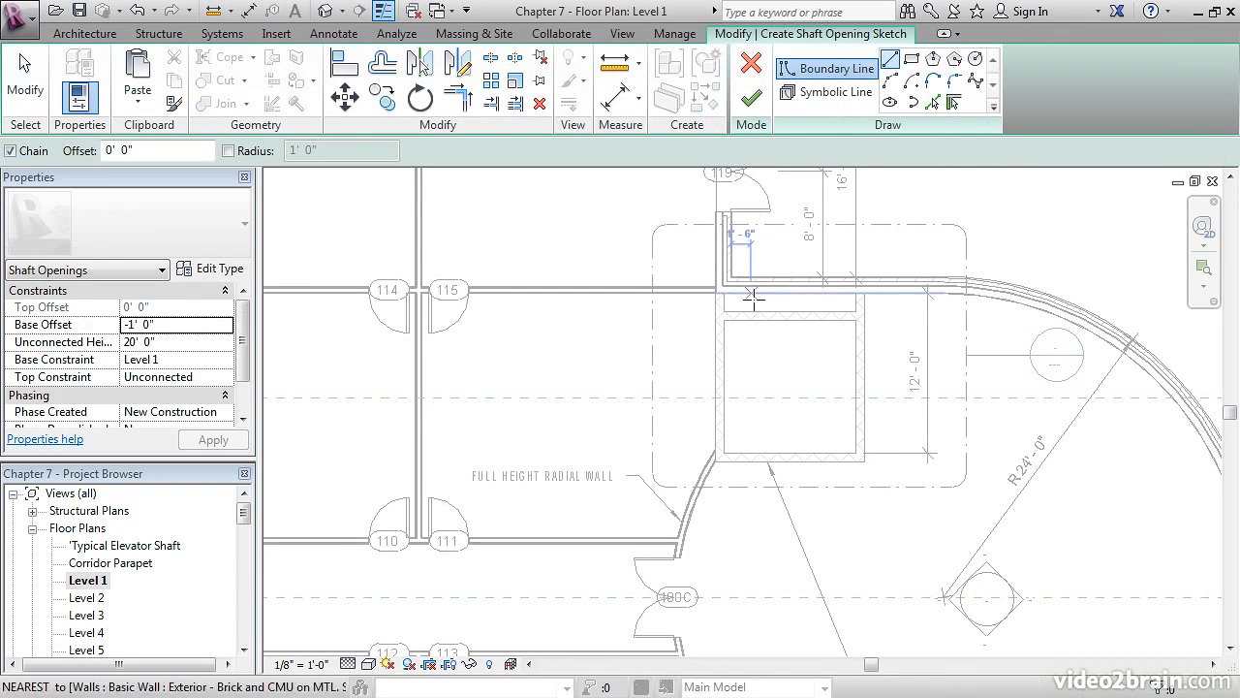
scroll(736, 325, "up", 2)
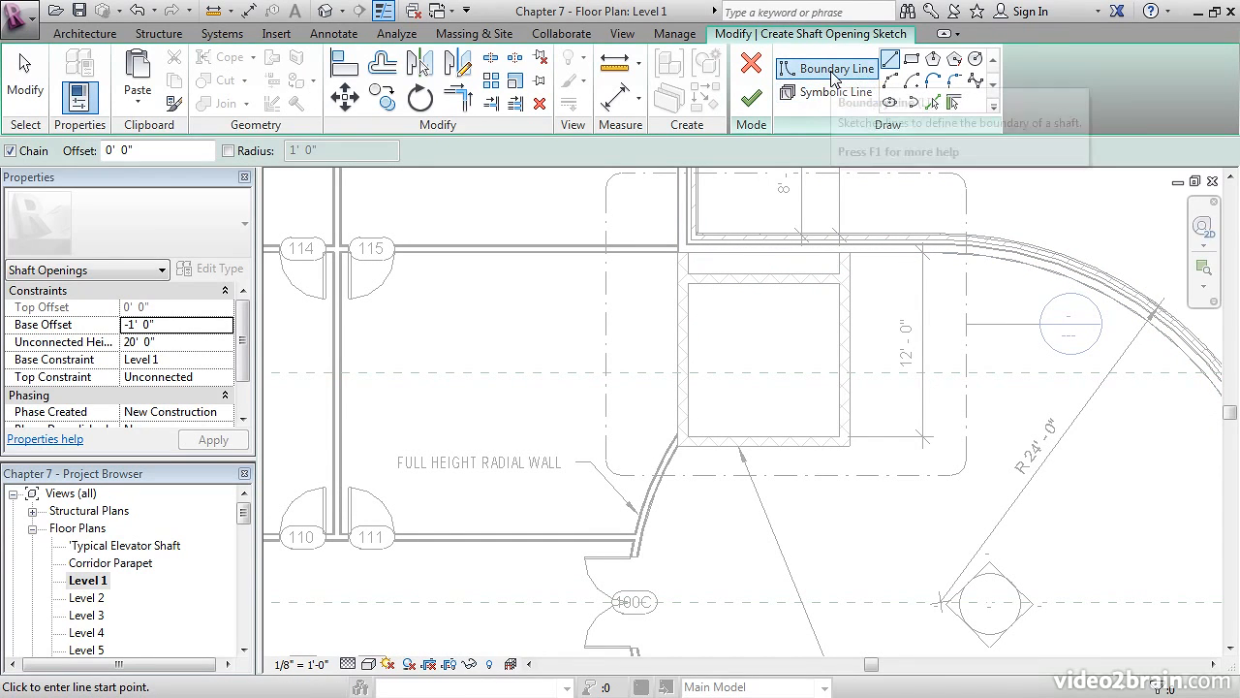
left_click(954, 103)
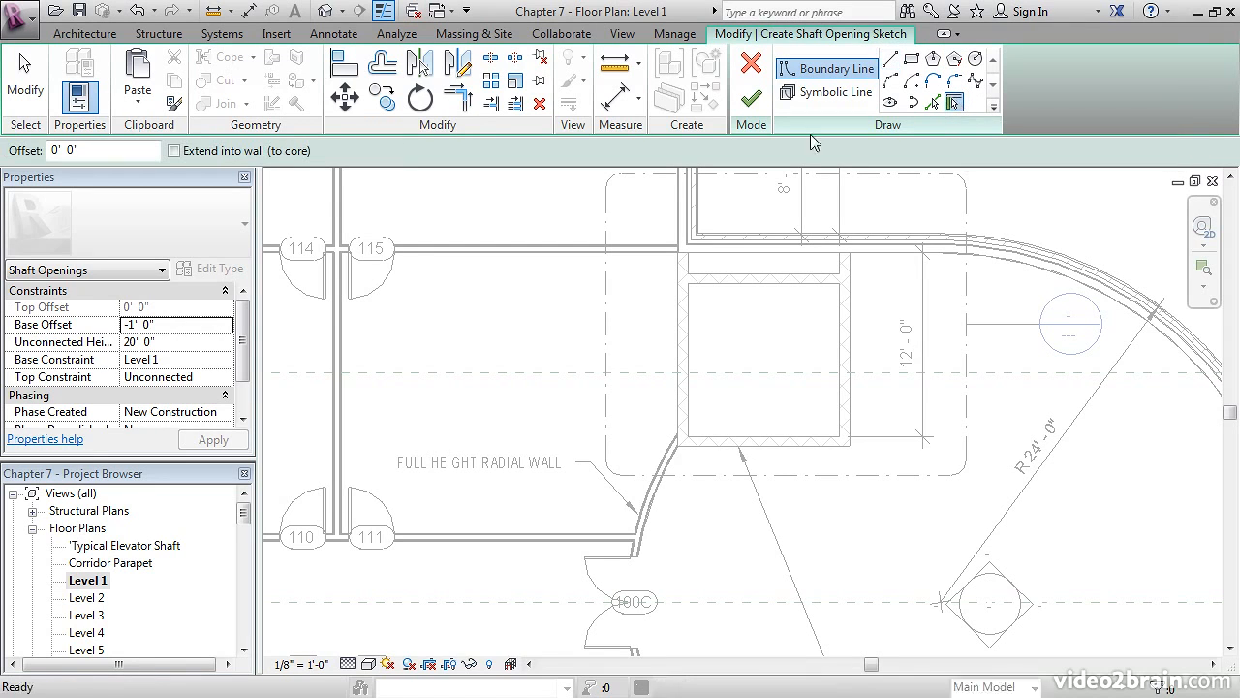
left_click(678, 340)
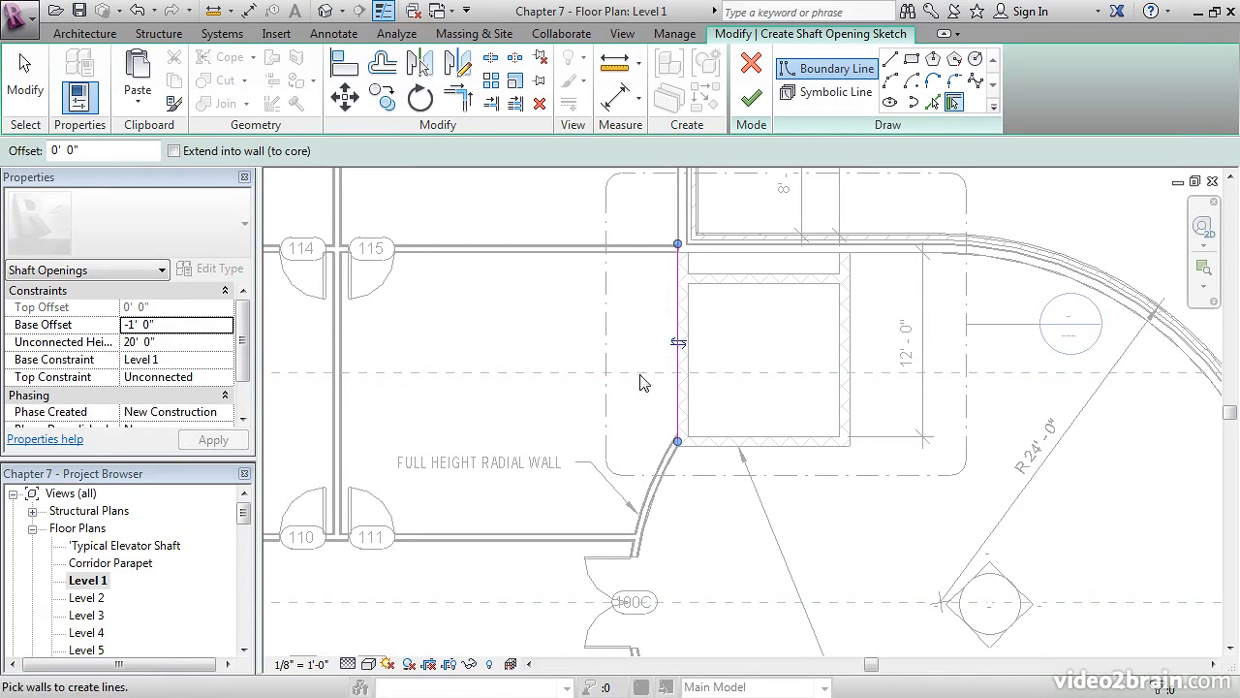
left_click(708, 452)
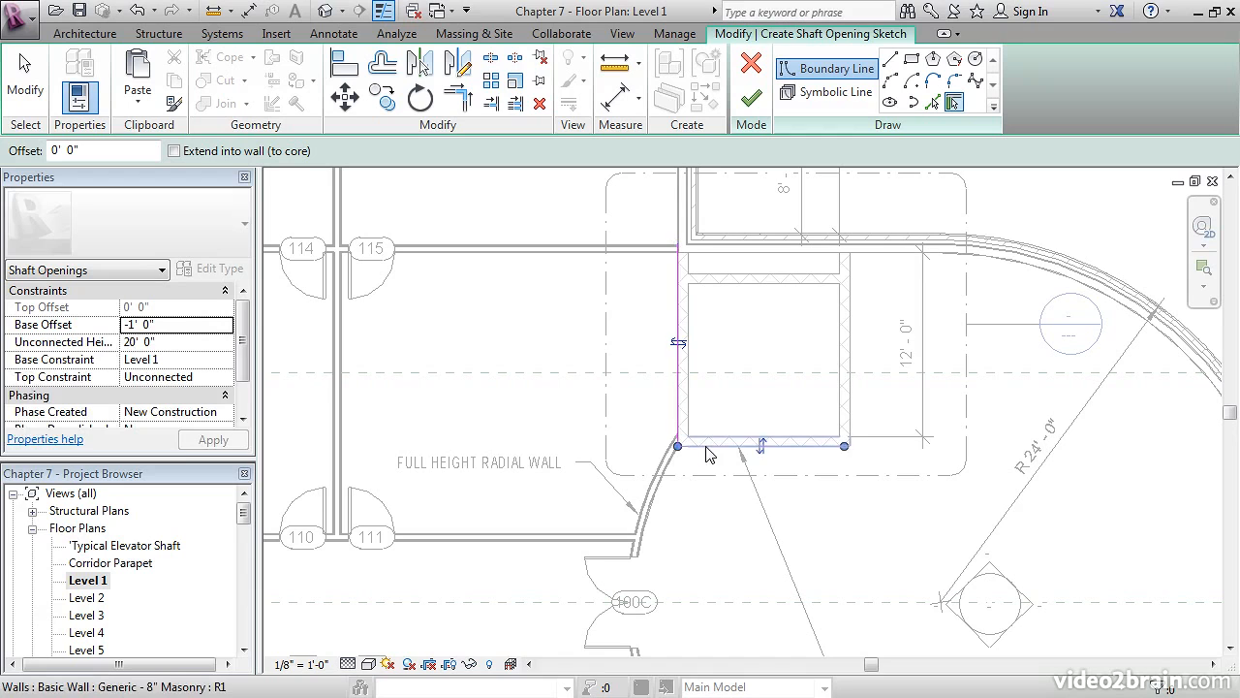
left_click(852, 388)
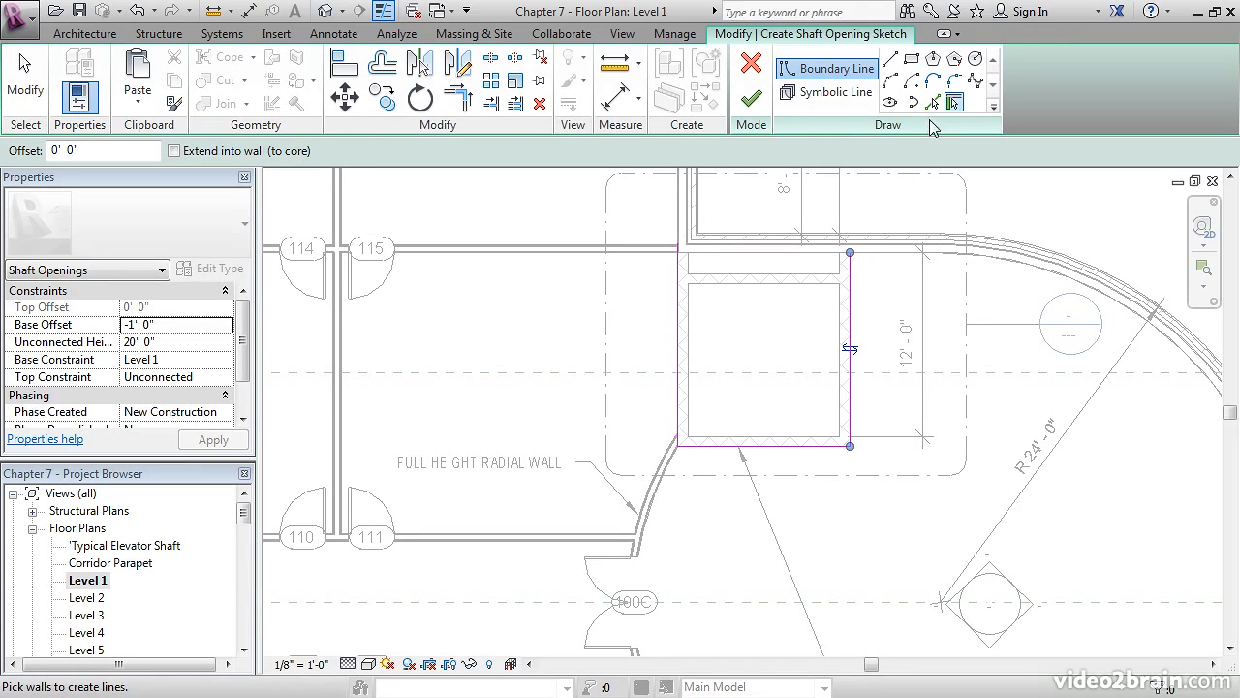
Add the fourth boundary line from the floor slab edge along the exterior wall and trim it to the shaft's east boundary line.
left_click(932, 102)
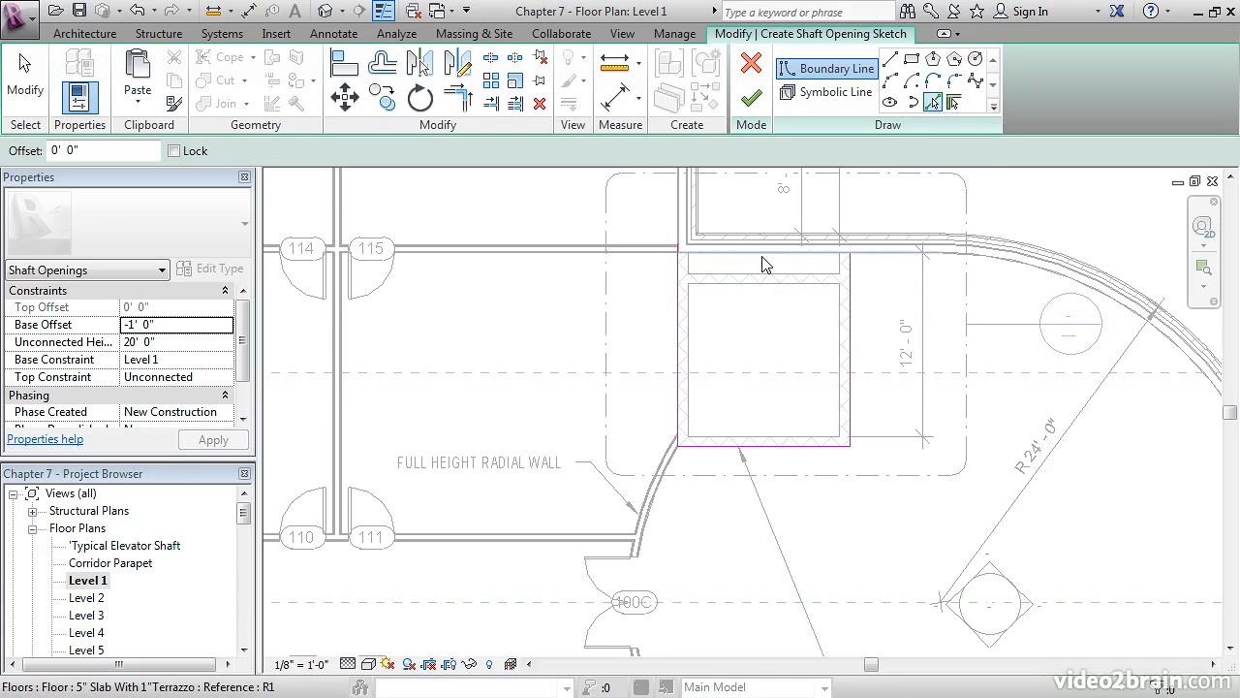
left_click(762, 264)
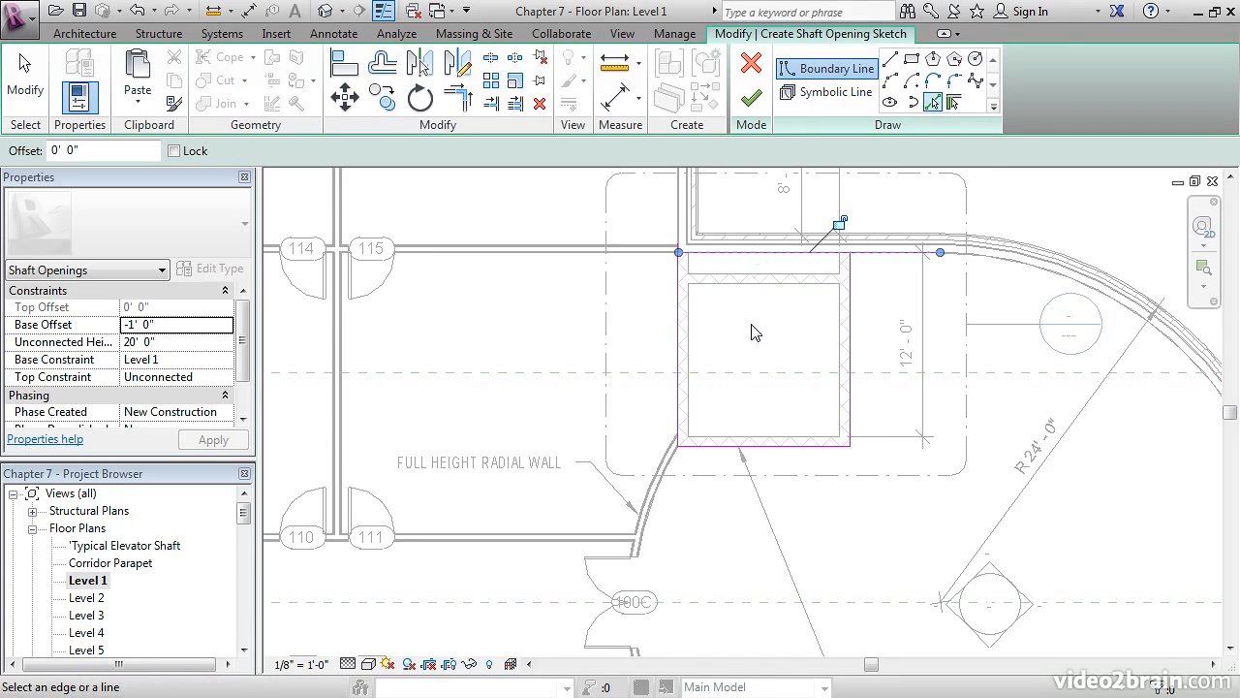
left_click(466, 104)
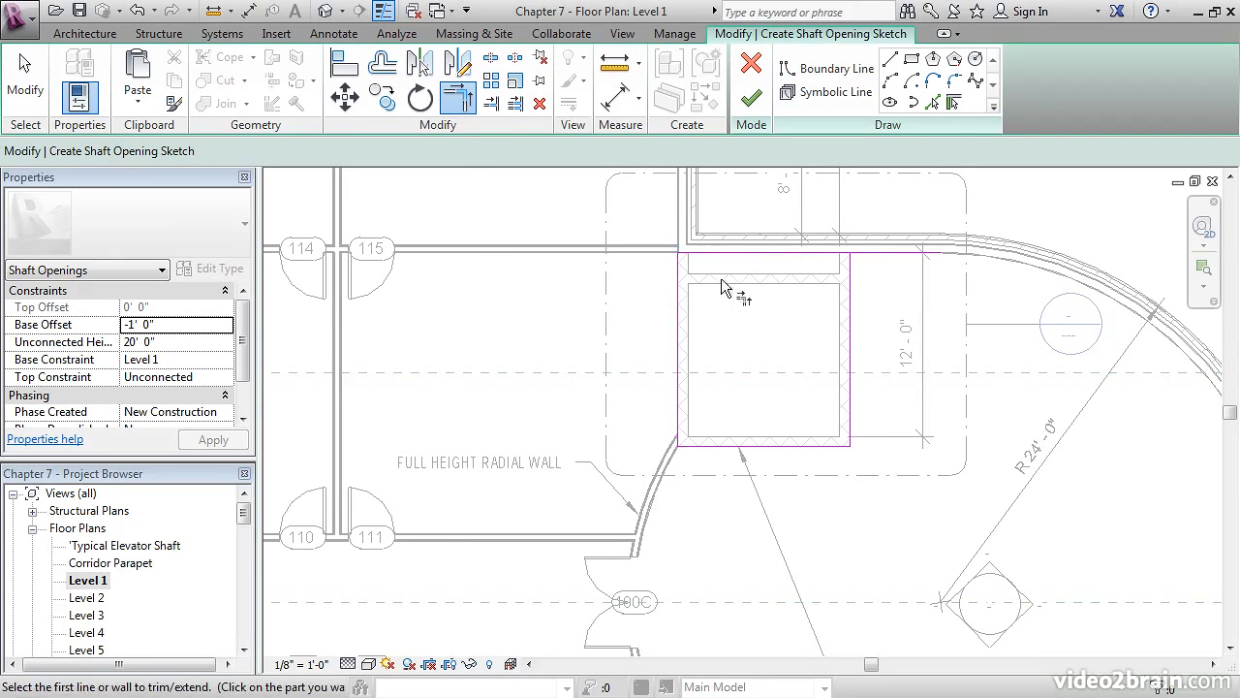
left_click(813, 255)
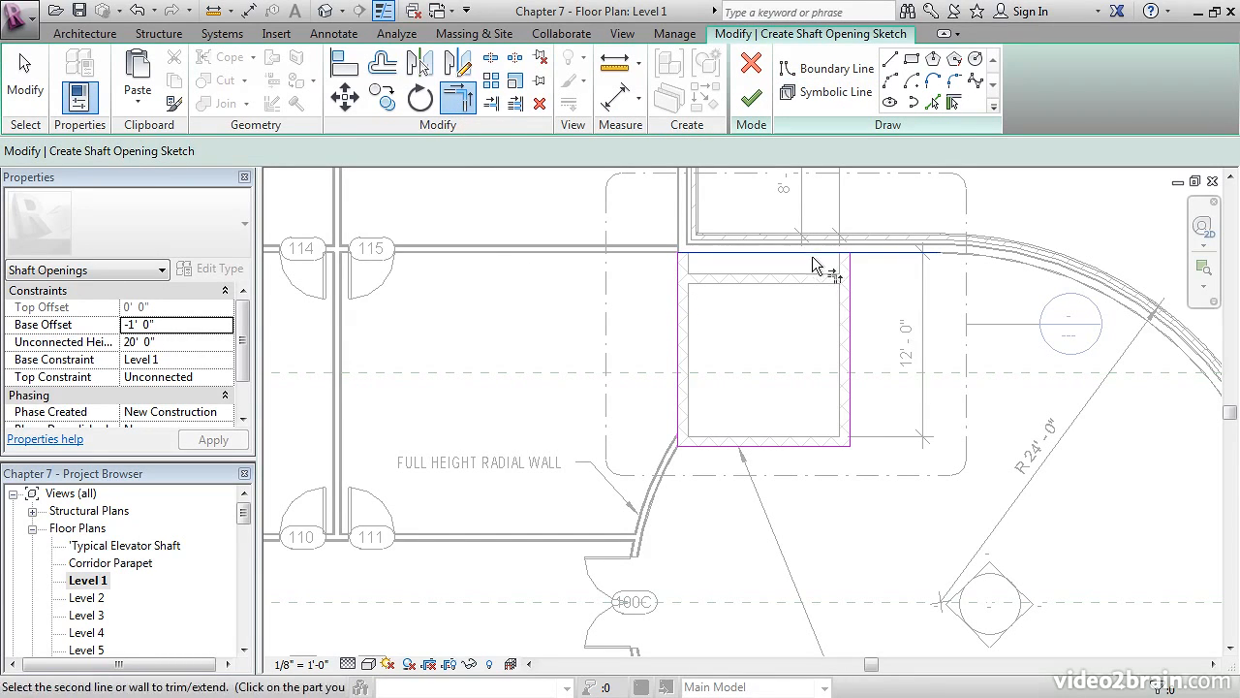
left_click(851, 329)
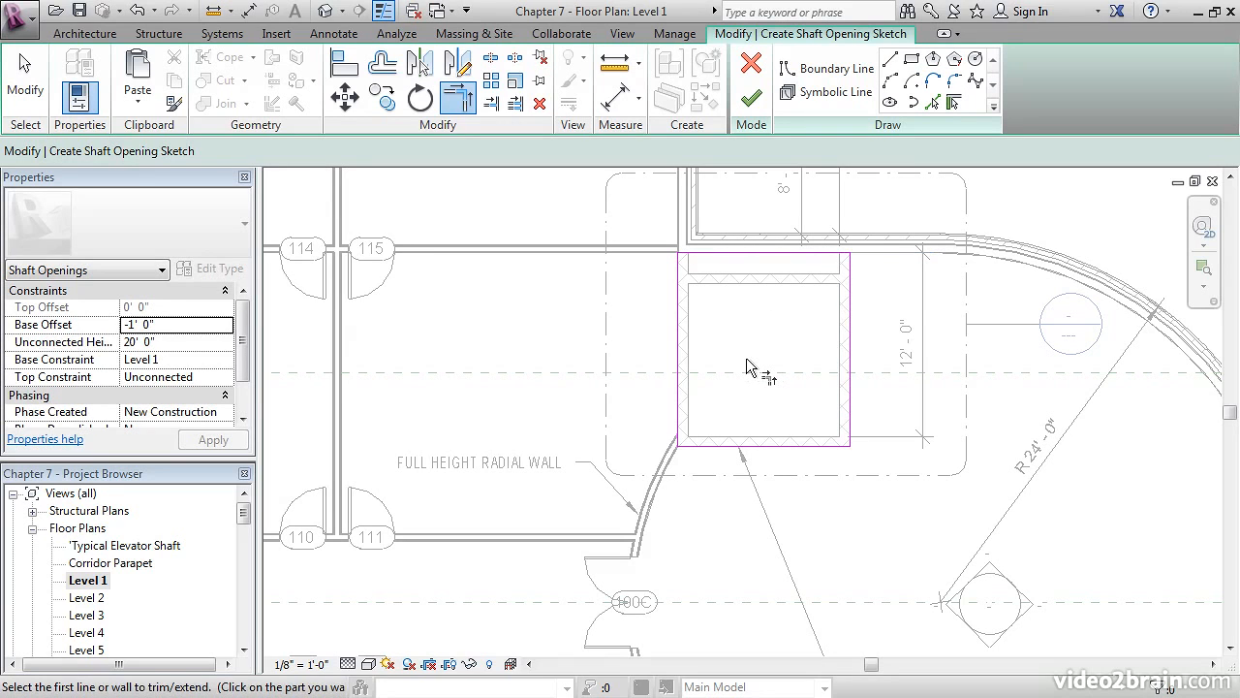
key("Escape")
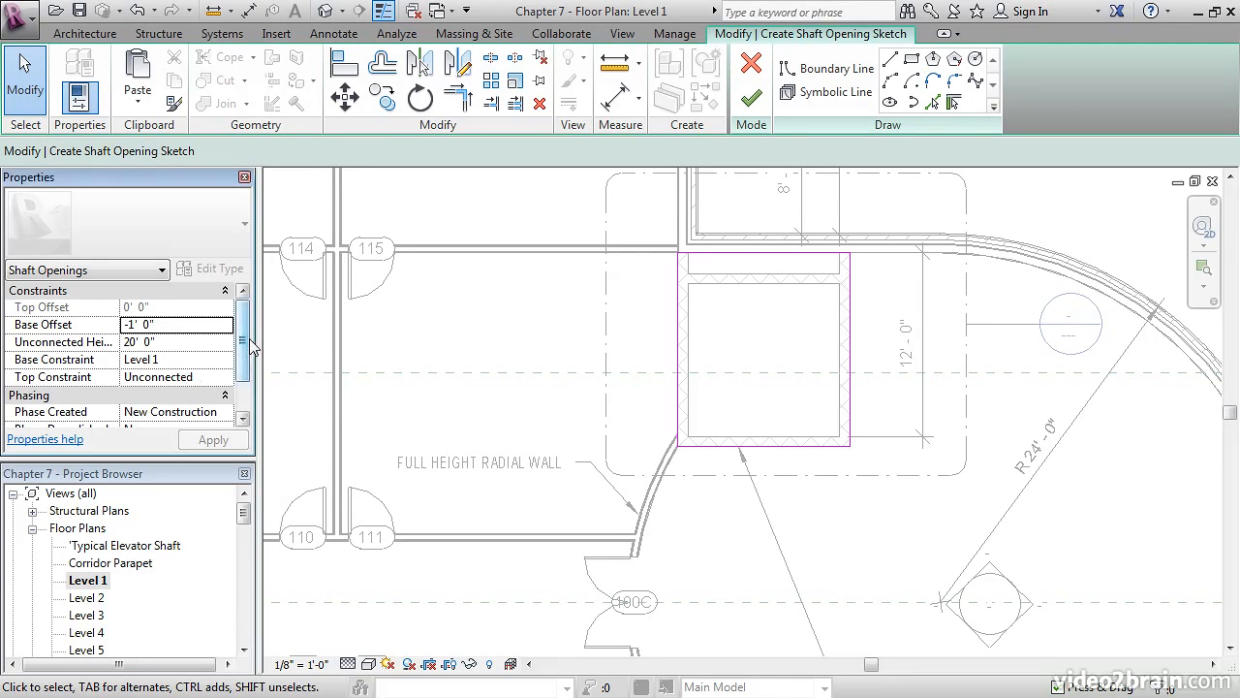
Set the shaft opening's top constraint to Up to level: Roof.
scroll(242, 364, "down", 2)
left_click(213, 345)
left_click(226, 343)
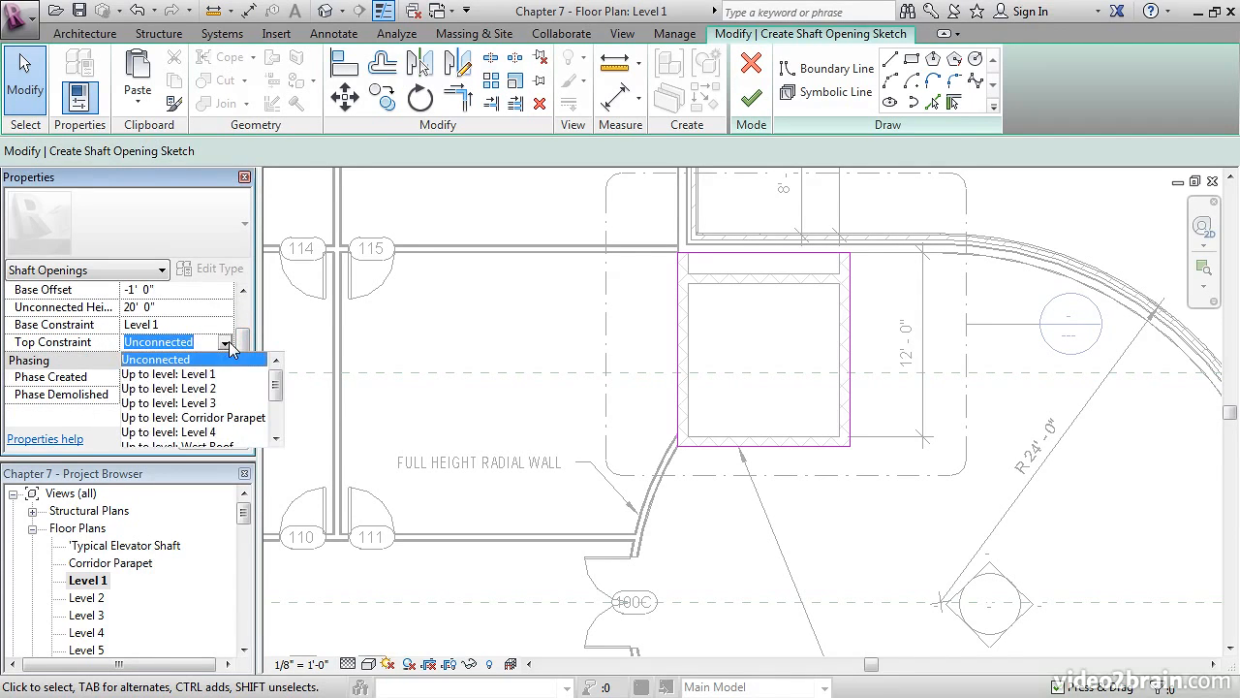
scroll(271, 397, "down", 2)
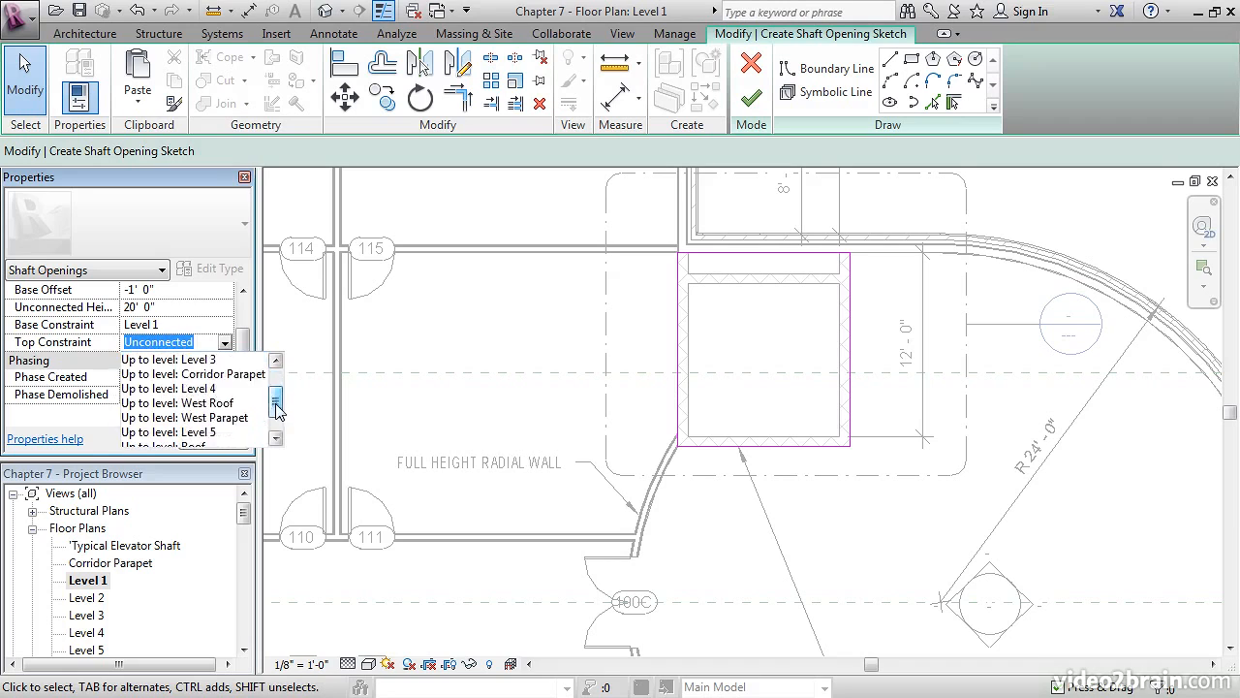
left_click(199, 420)
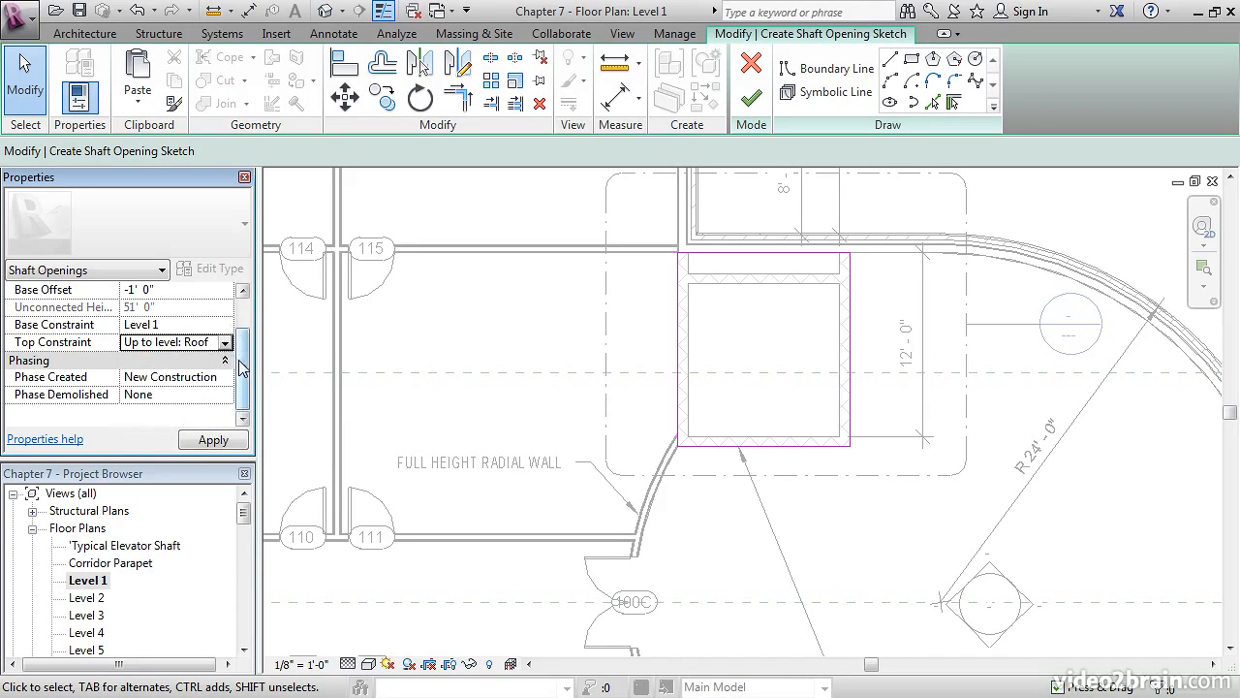
Set the shaft opening's top offset to -1' 0" and apply it.
scroll(244, 349, "up", 2)
left_click(169, 307)
type("-1")
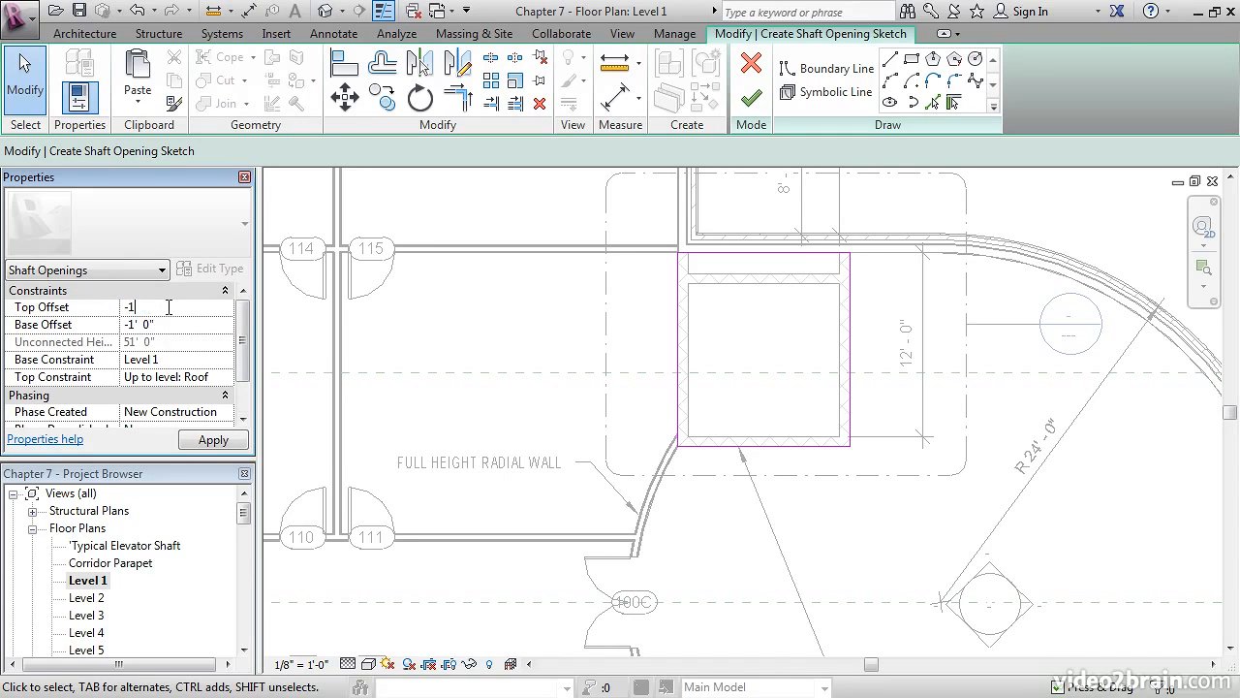
key("Return")
left_click(211, 441)
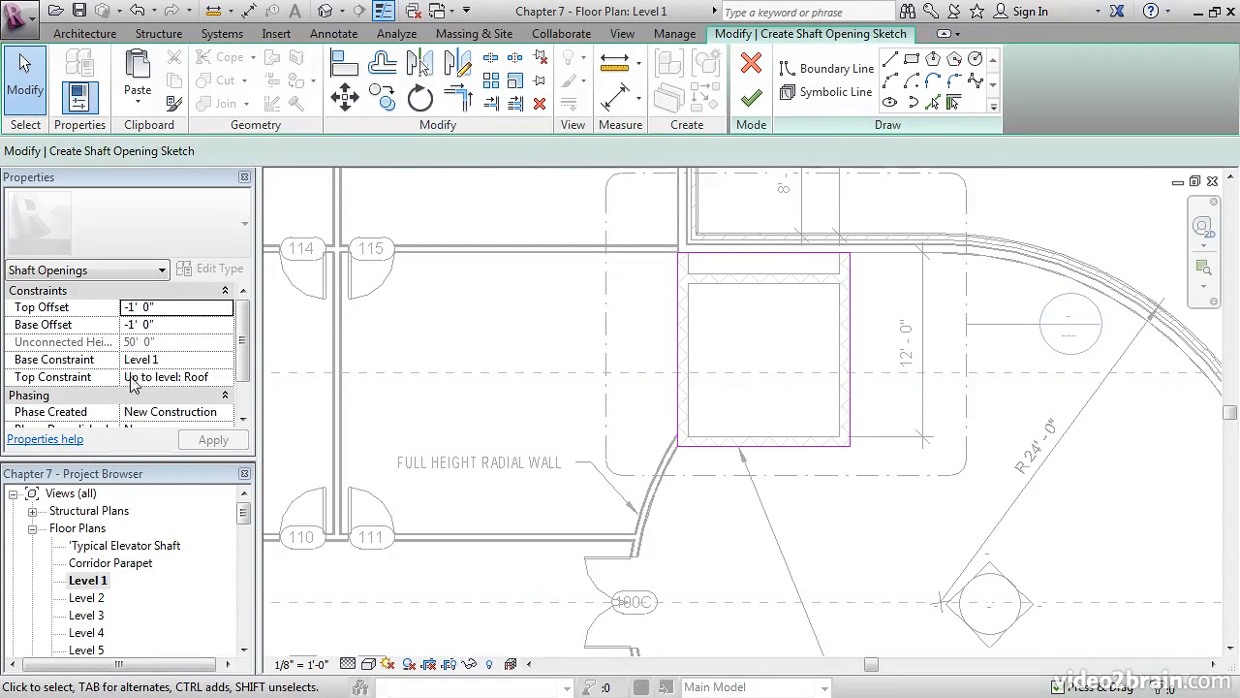
Draw two diagonal symbolic lines forming an X between the shaft boundary's corners and finish the shaft opening.
left_click(829, 97)
left_click(678, 446)
left_click(679, 254)
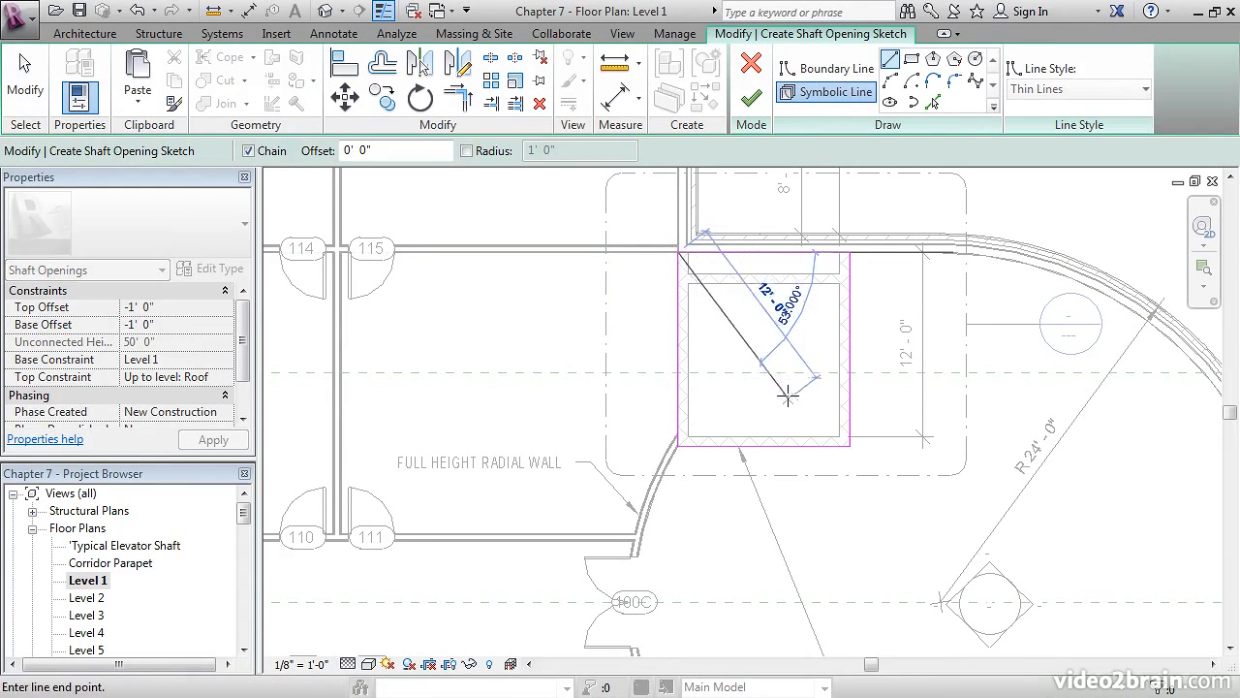
left_click(850, 446)
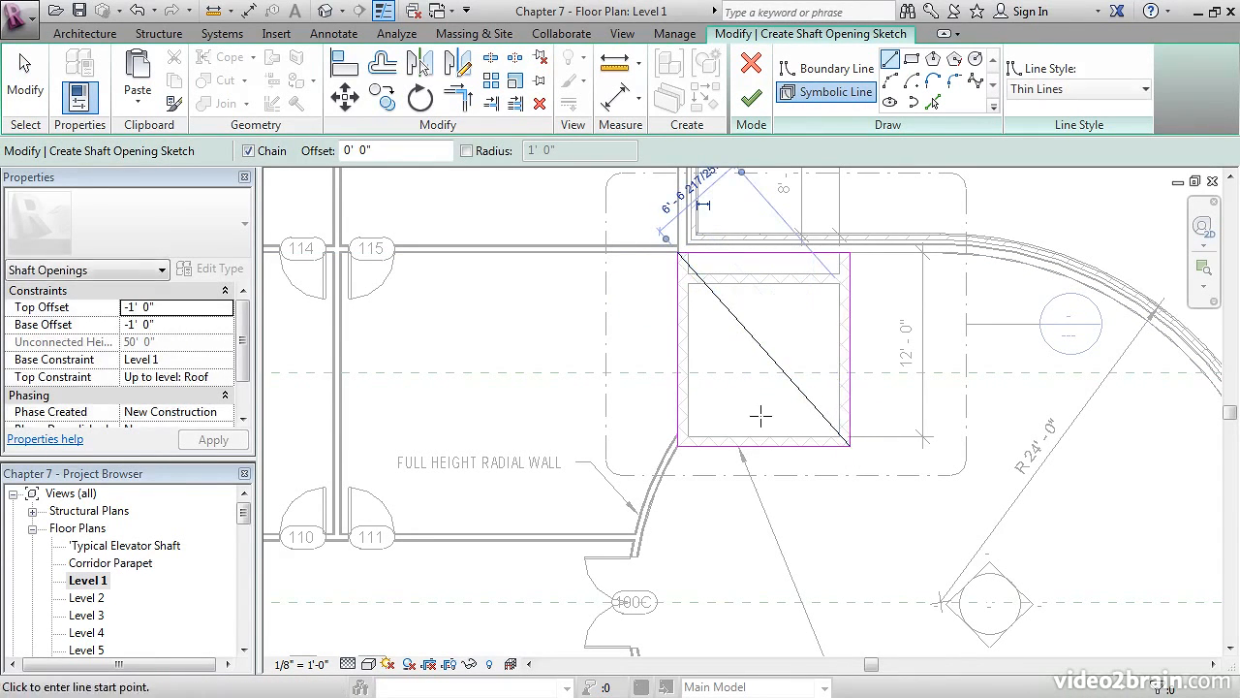
left_click(850, 254)
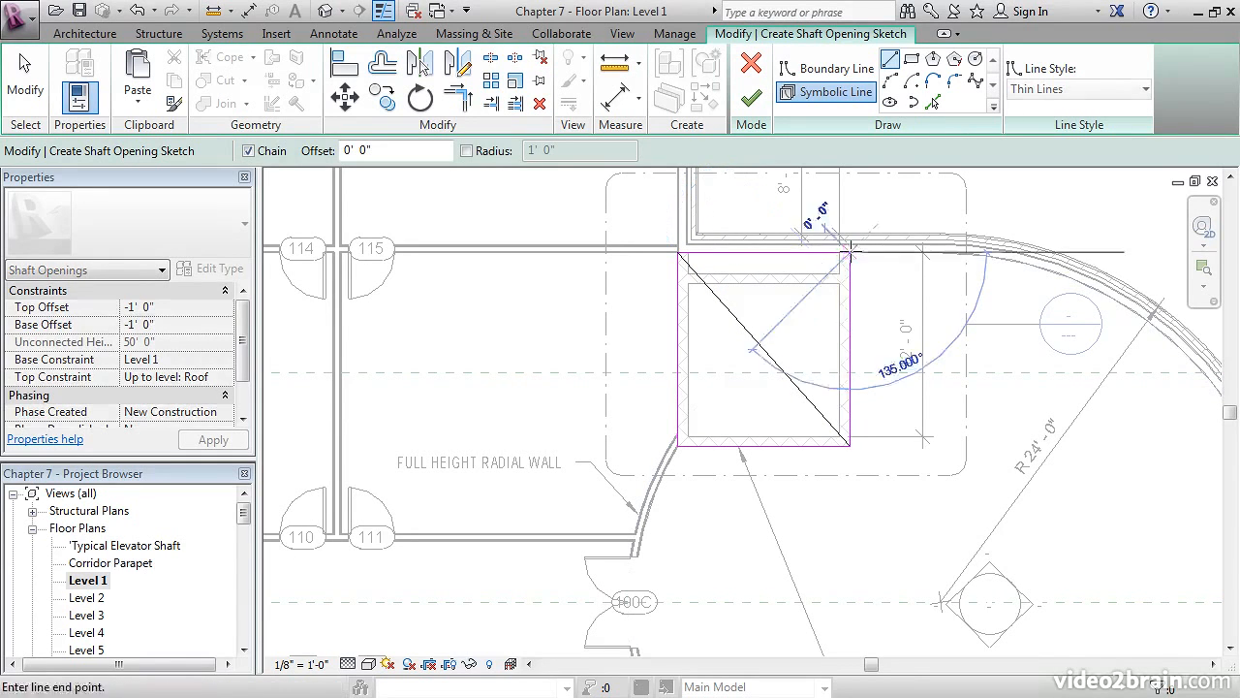
left_click(678, 446)
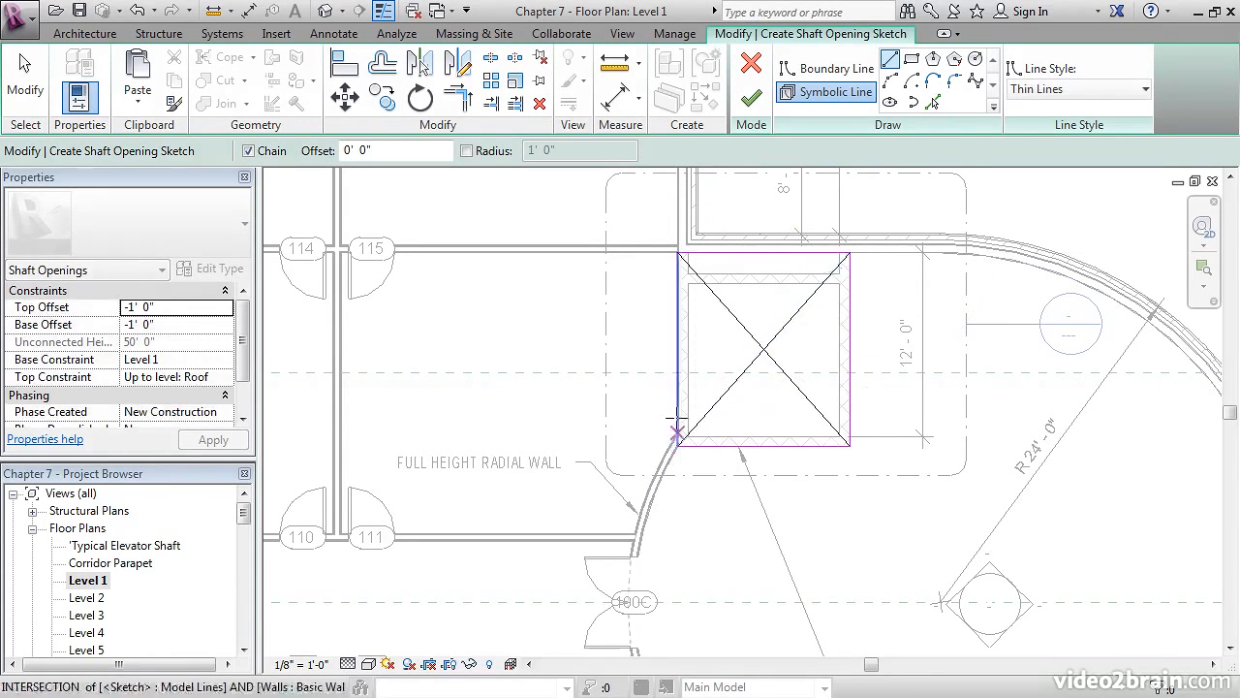
left_click(752, 99)
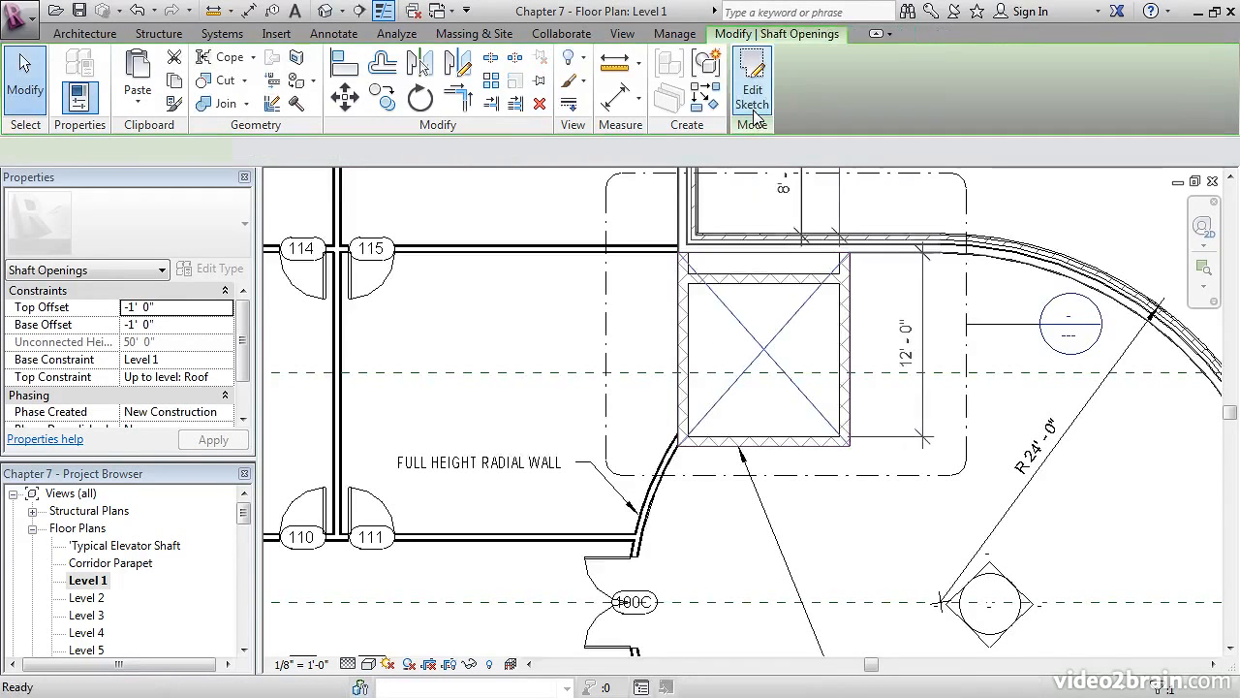
left_click(520, 331)
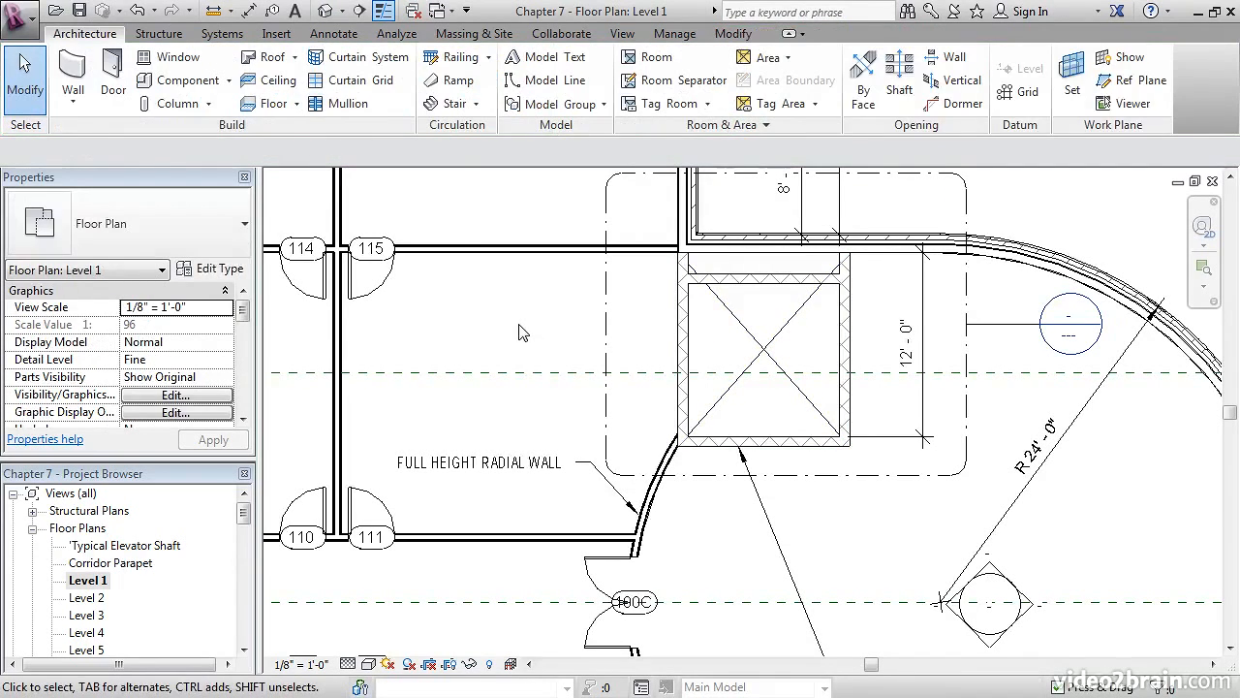
Inspect the shaft opening through the floors in the default 3D view, close up at the curved end.
left_click(325, 11)
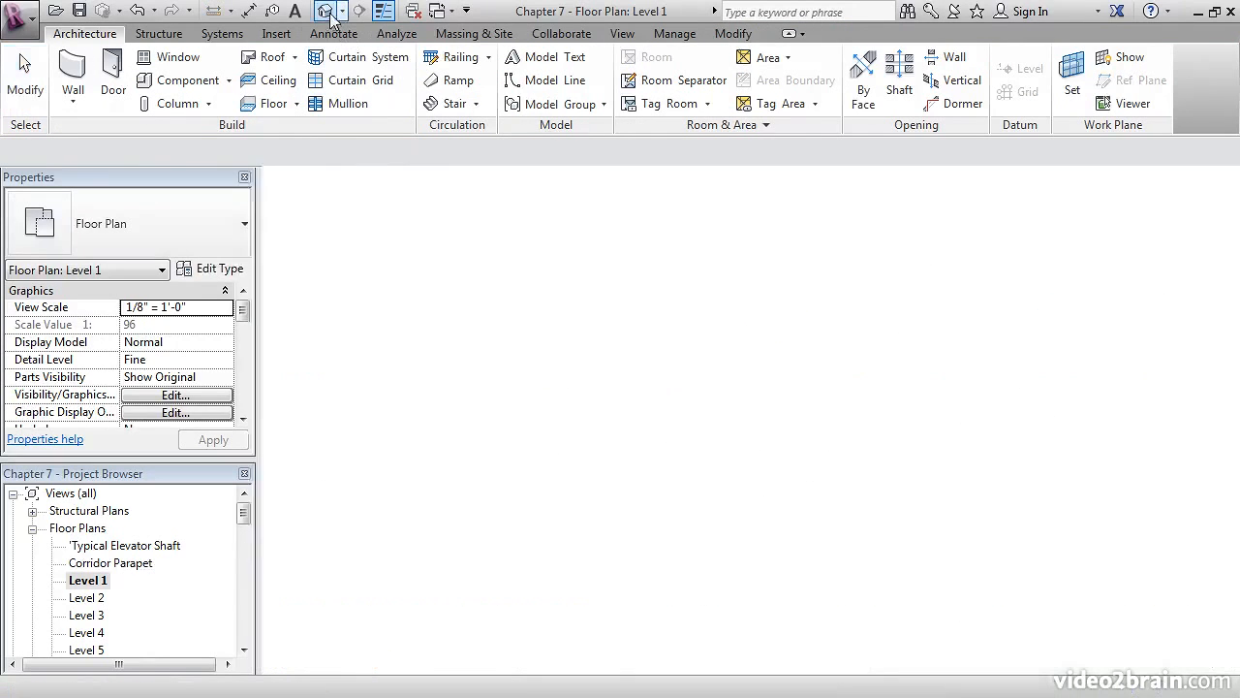
middle_click_drag(689, 388, 742, 360, "shift")
scroll(737, 390, "up", 10)
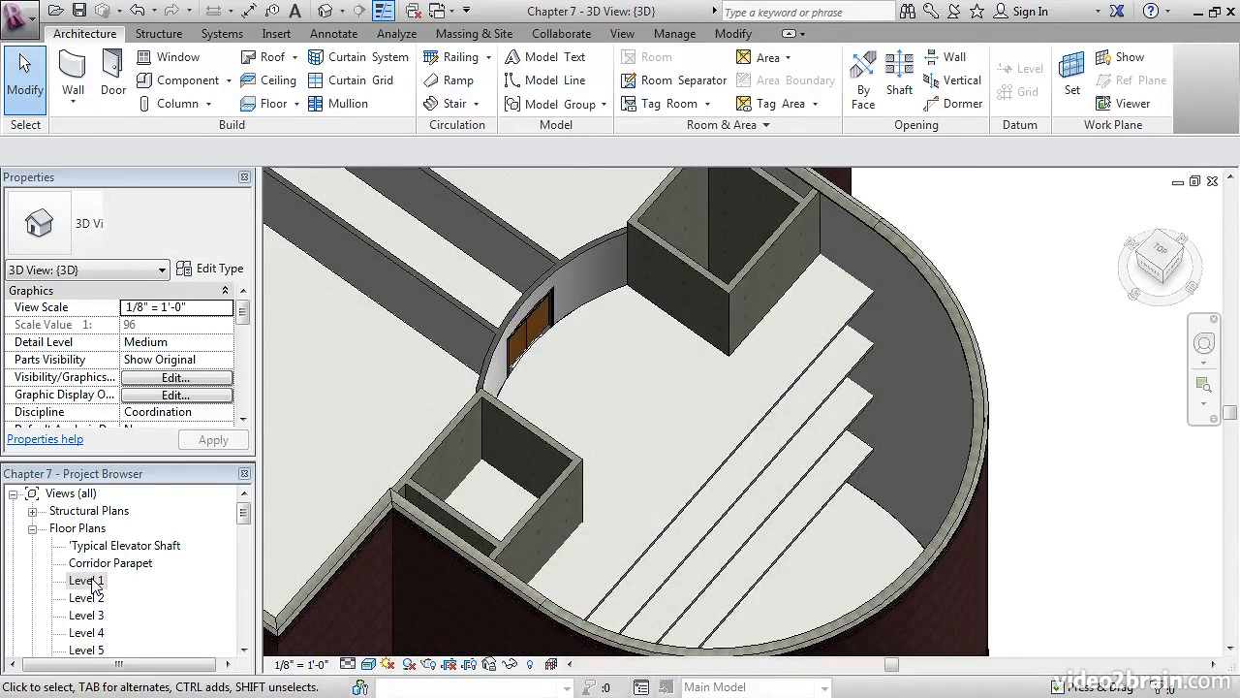
On the Level 1 plan, start a shaft opening at the lower elevator shaft and trace its boundary along three CMU shaft walls.
double_click(88, 581)
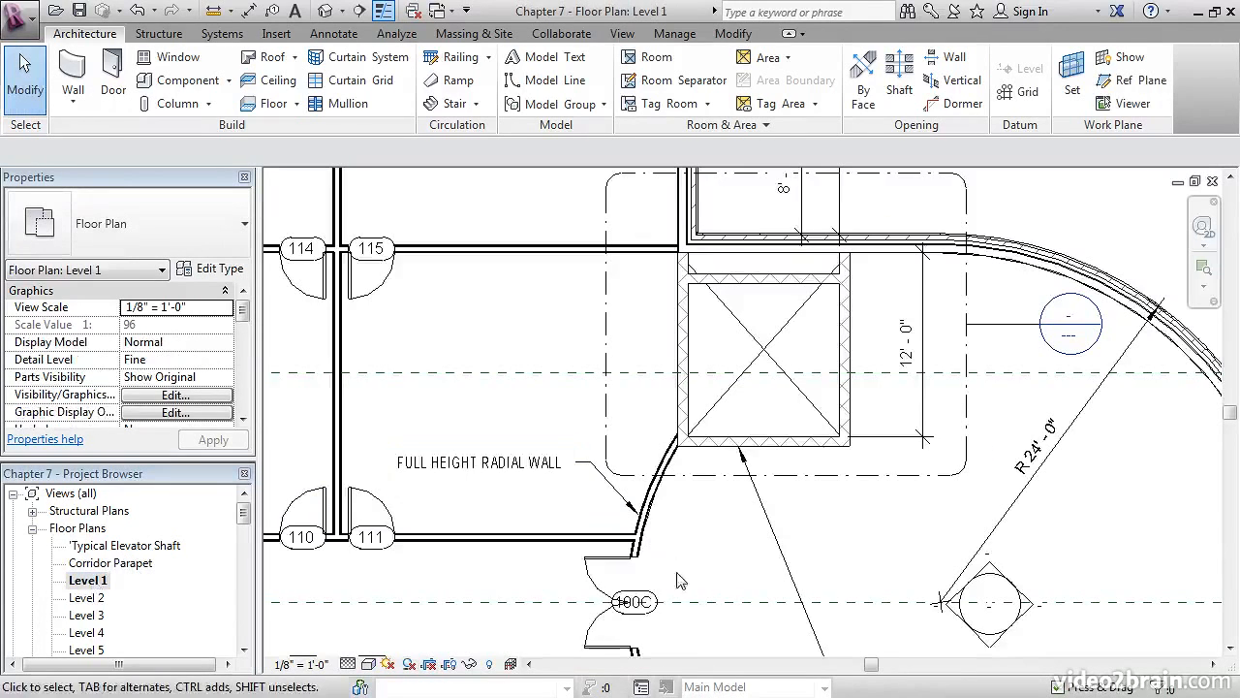
middle_click_drag(707, 587, 694, 379)
scroll(694, 398, "down", 2)
middle_click_drag(725, 563, 678, 475)
scroll(696, 466, "up", 2)
scroll(700, 474, "up", 2)
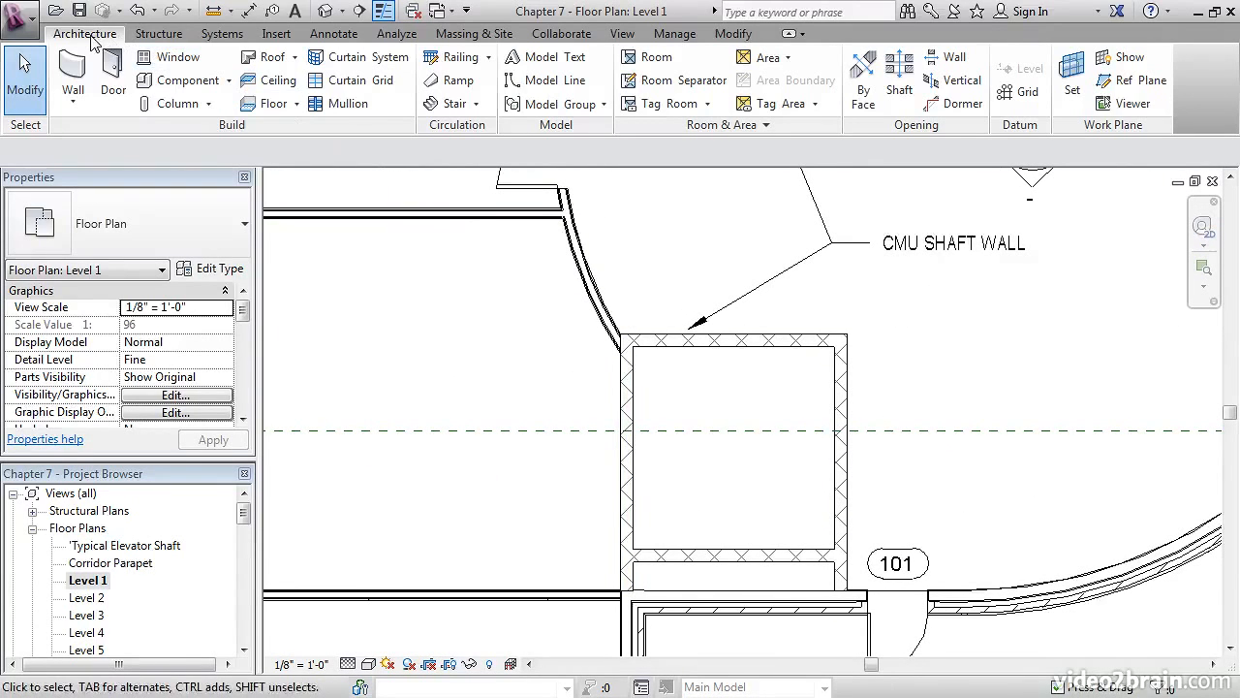
left_click(899, 85)
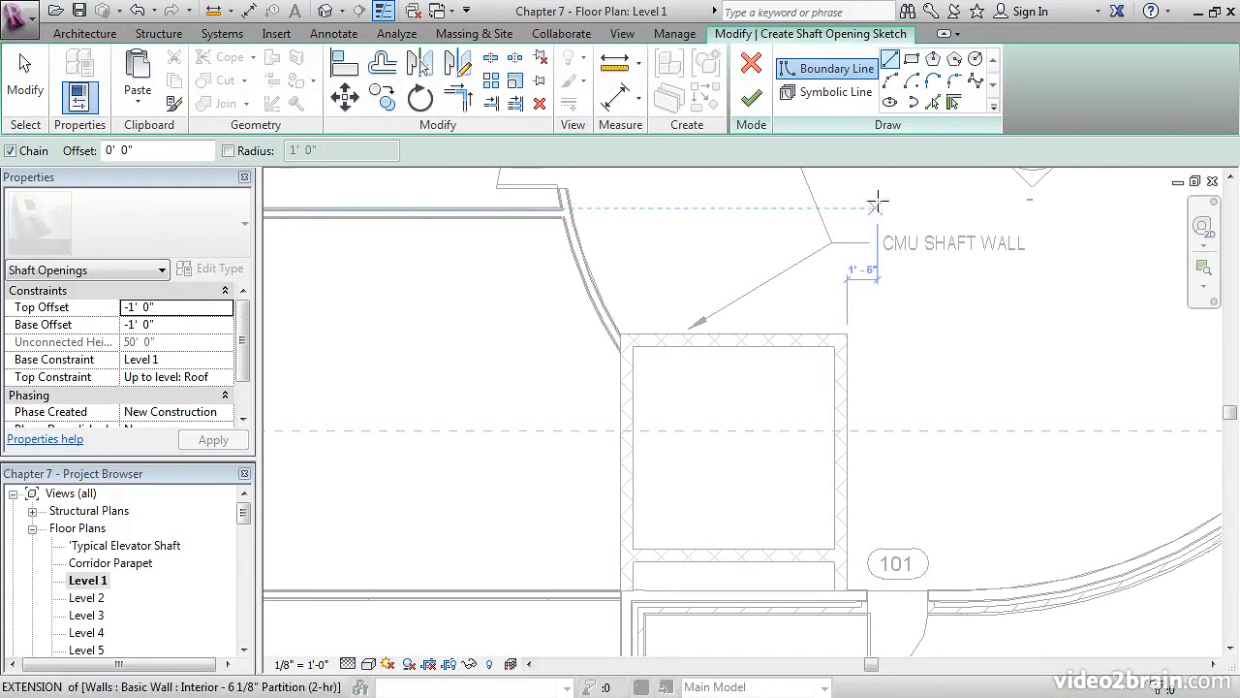
left_click(954, 103)
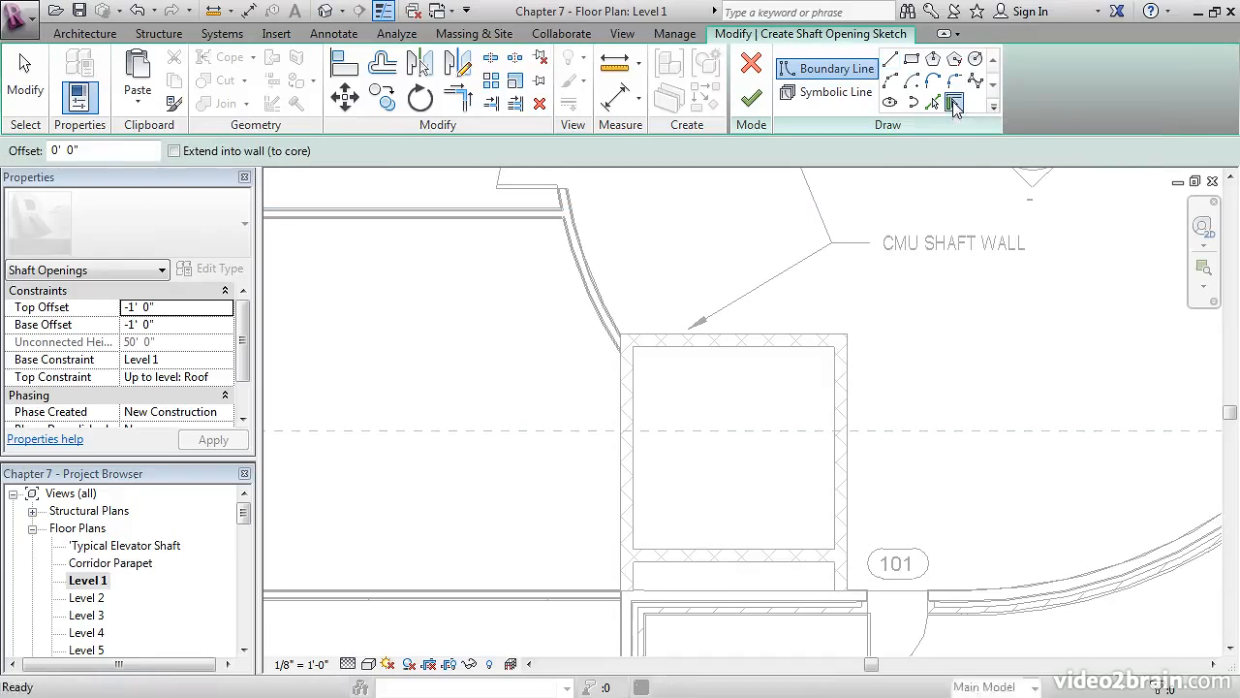
left_click(847, 465)
left_click(771, 338)
left_click(622, 498)
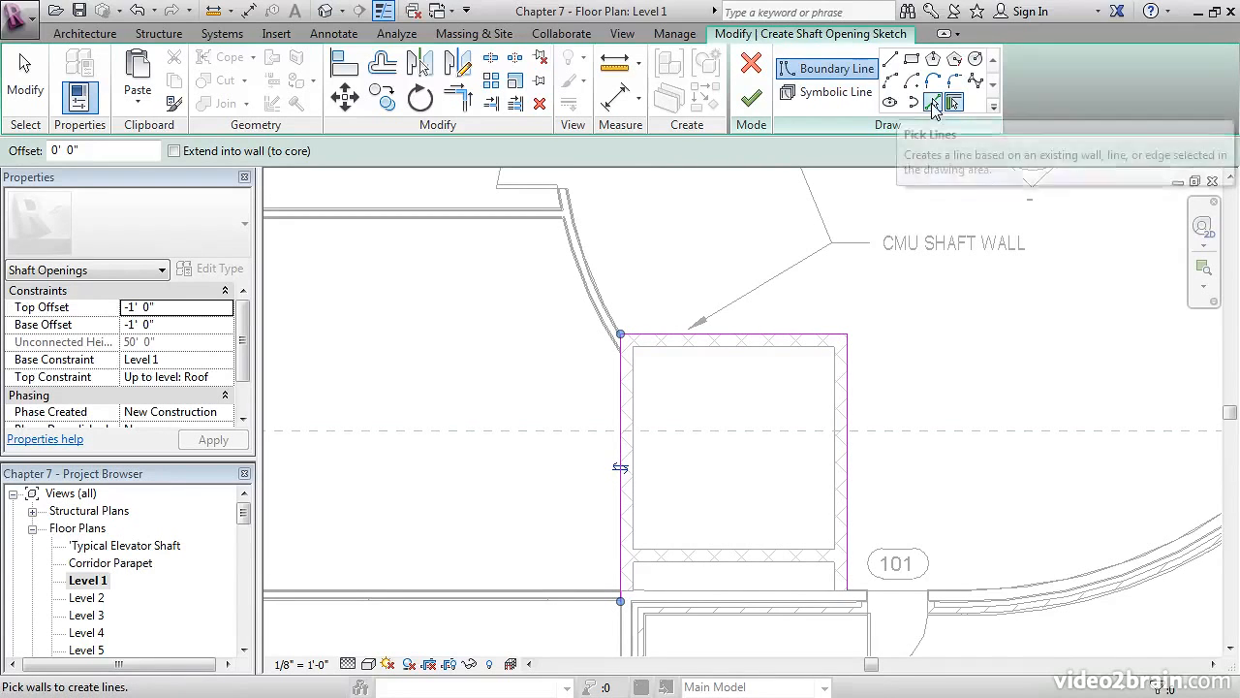
Add the fourth boundary line along the exterior wall edge below the lower shaft and trim its corners into a closed rectangle.
left_click(933, 104)
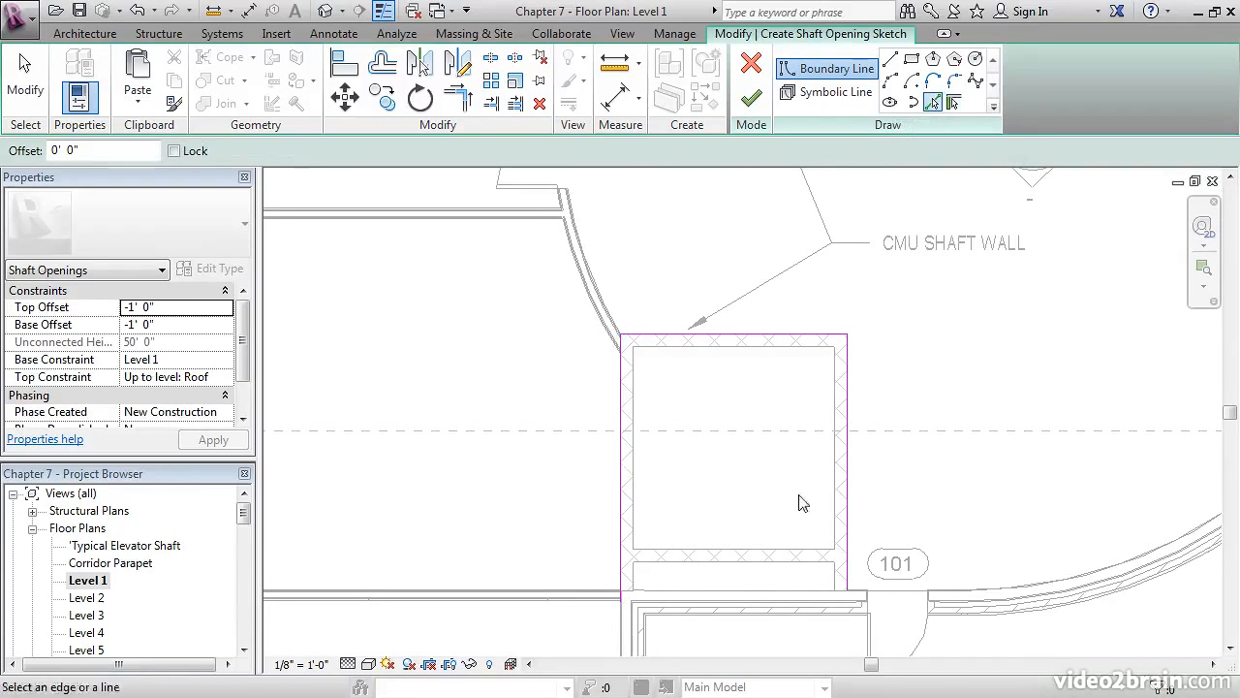
left_click(733, 592)
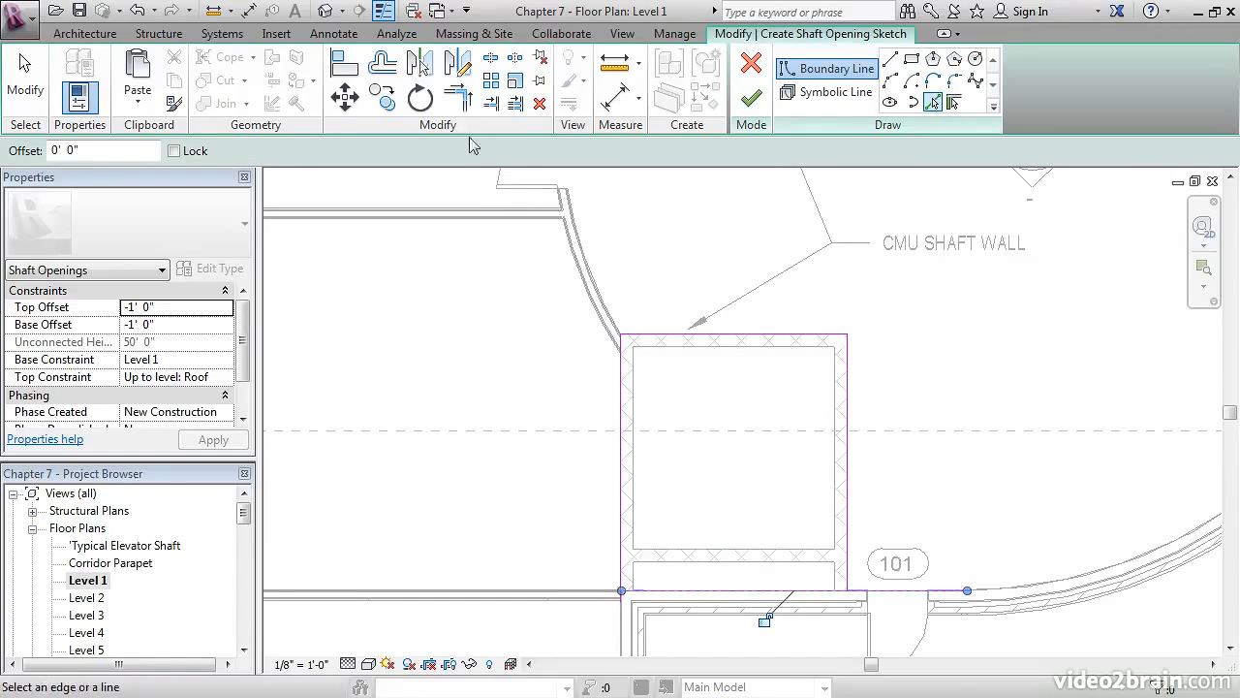
left_click(458, 98)
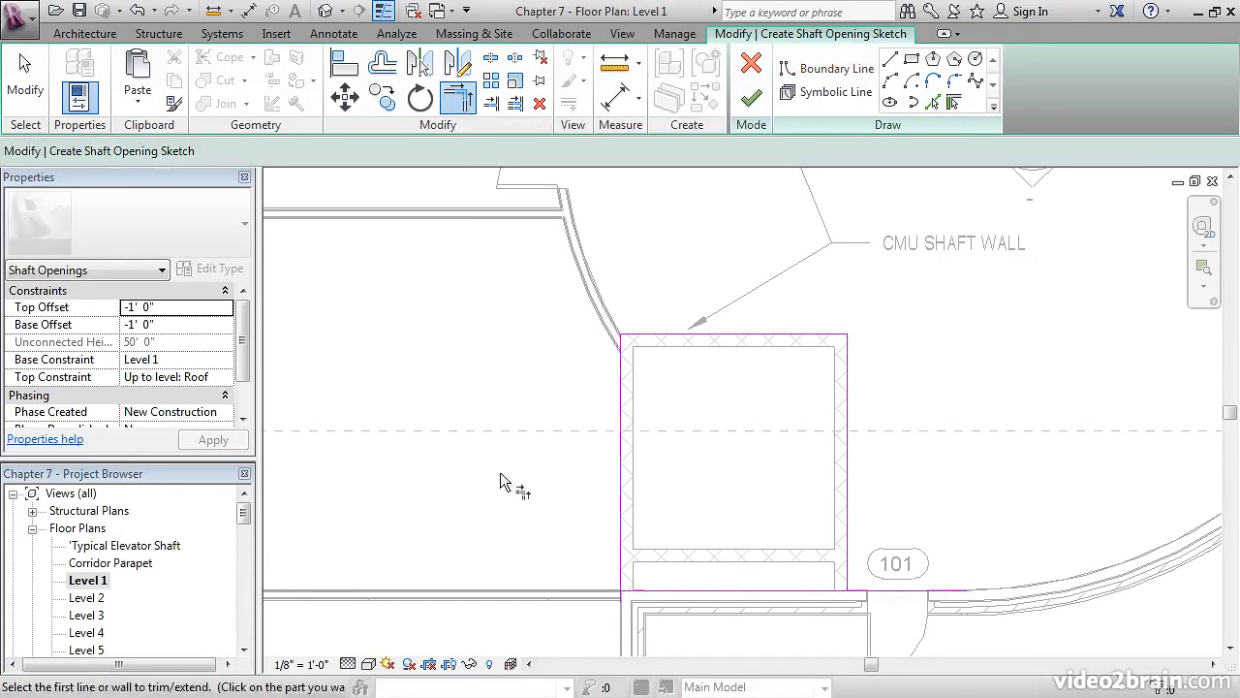
left_click(622, 560)
left_click(799, 589)
left_click(847, 499)
mouse_move(243, 330)
left_mouse_down()
mouse_move(249, 351)
mouse_move(253, 317)
mouse_move(247, 348)
mouse_move(250, 329)
mouse_move(259, 335)
left_mouse_up()
Draw symbolic X lines between opposite corners of the lower shaft's boundary and finish the shaft opening.
left_click(826, 97)
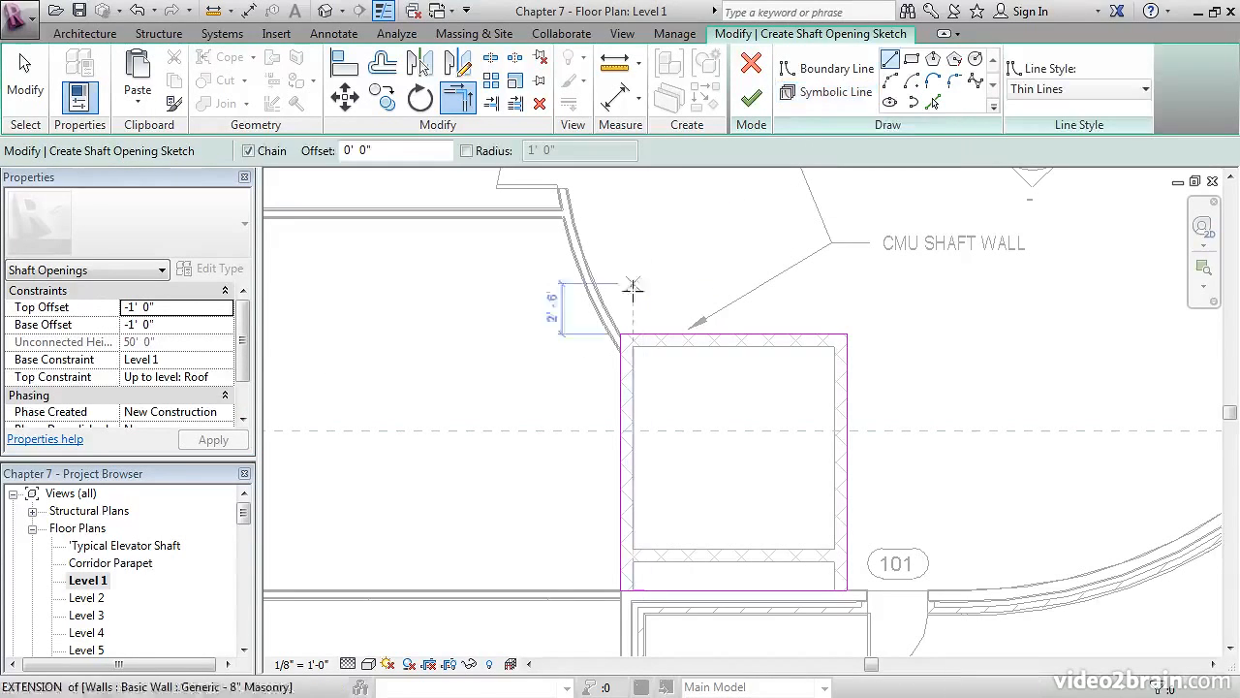
left_click(620, 333)
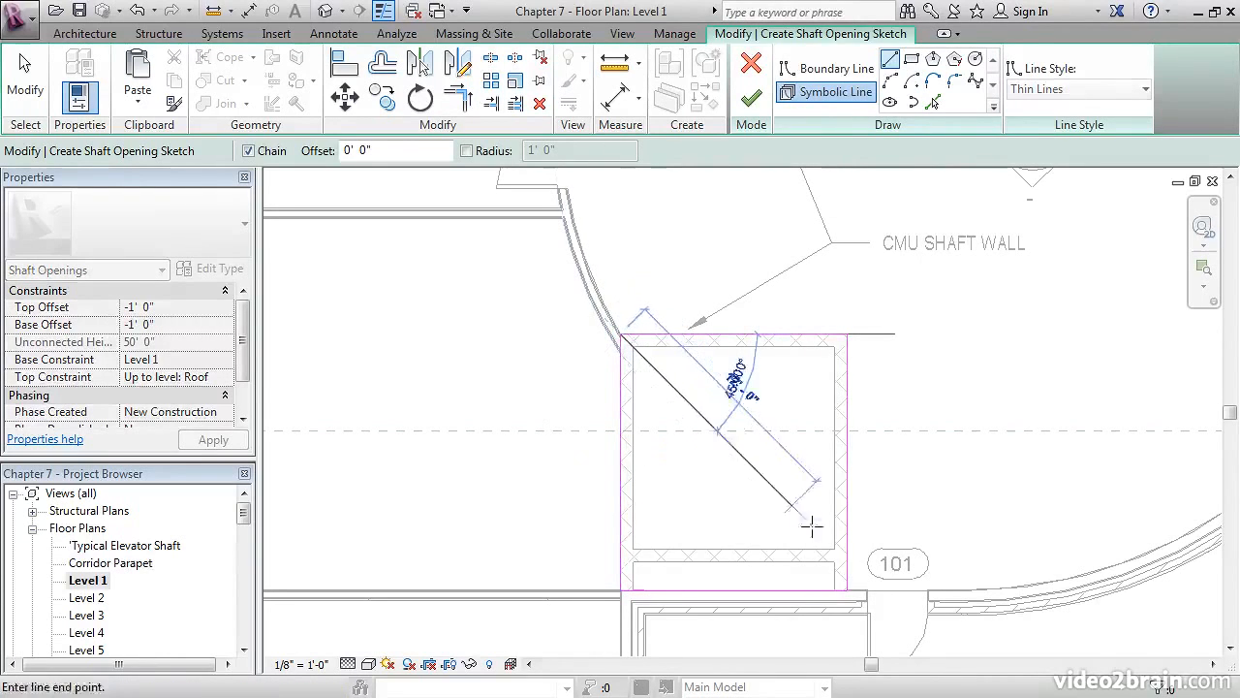
left_click(846, 589)
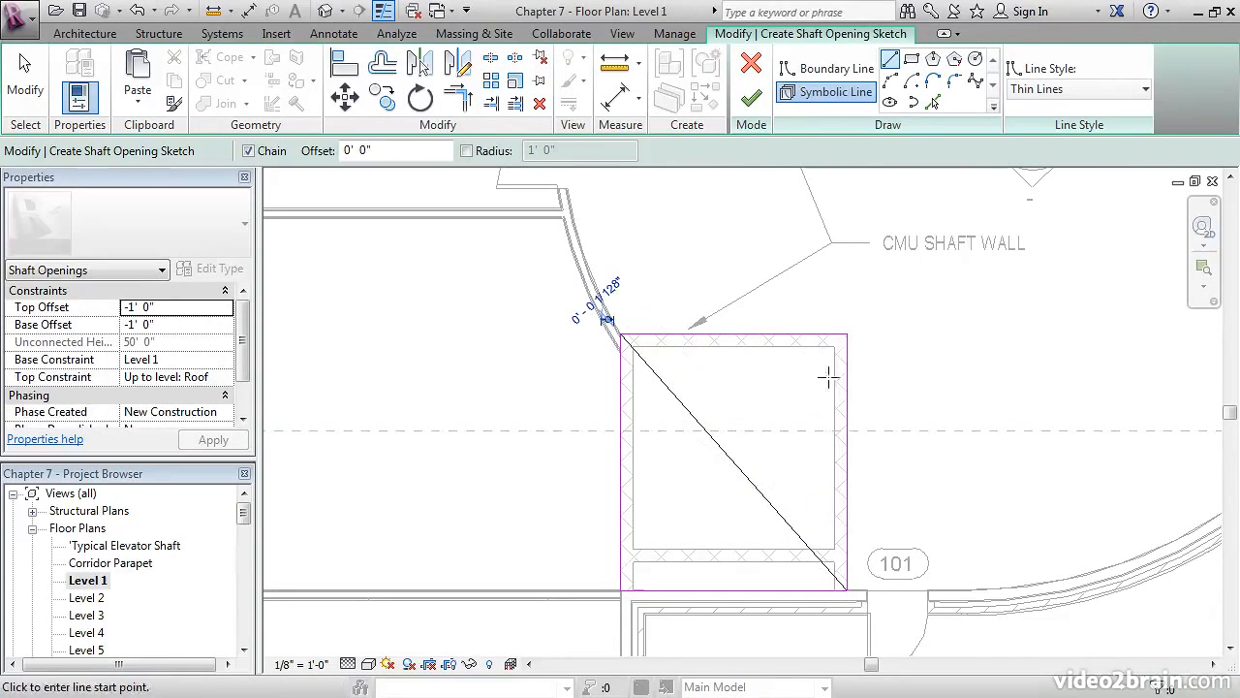
left_click(848, 334)
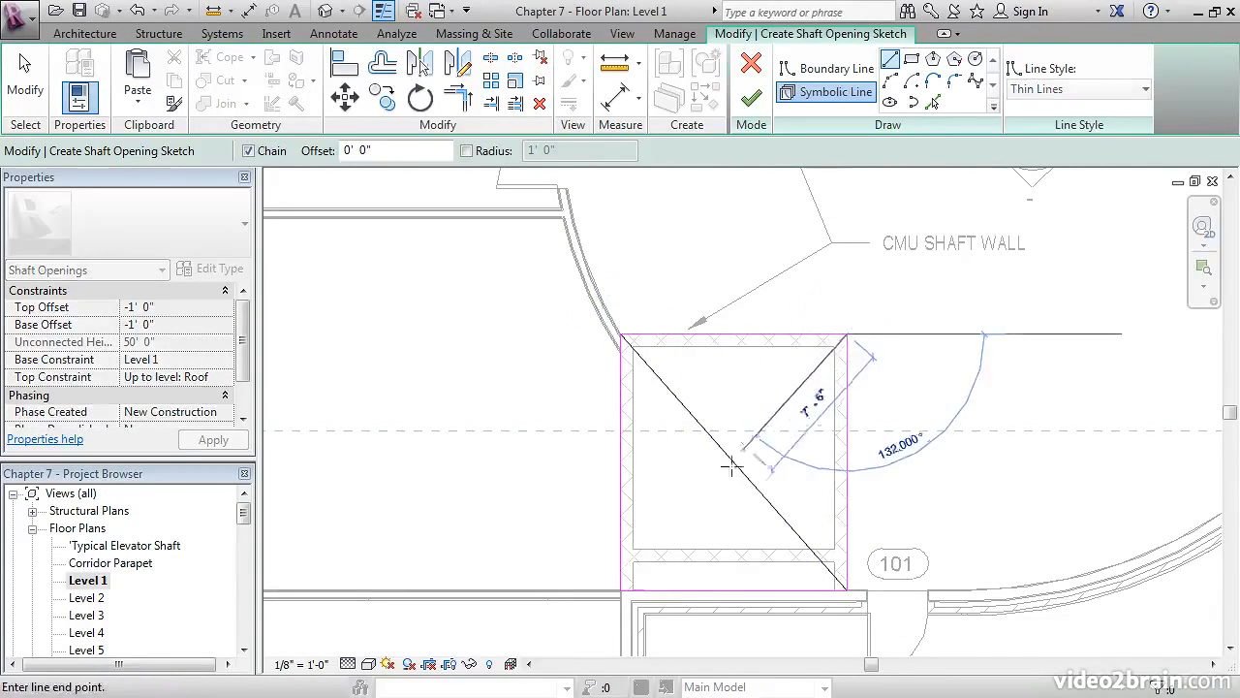
left_click(620, 589)
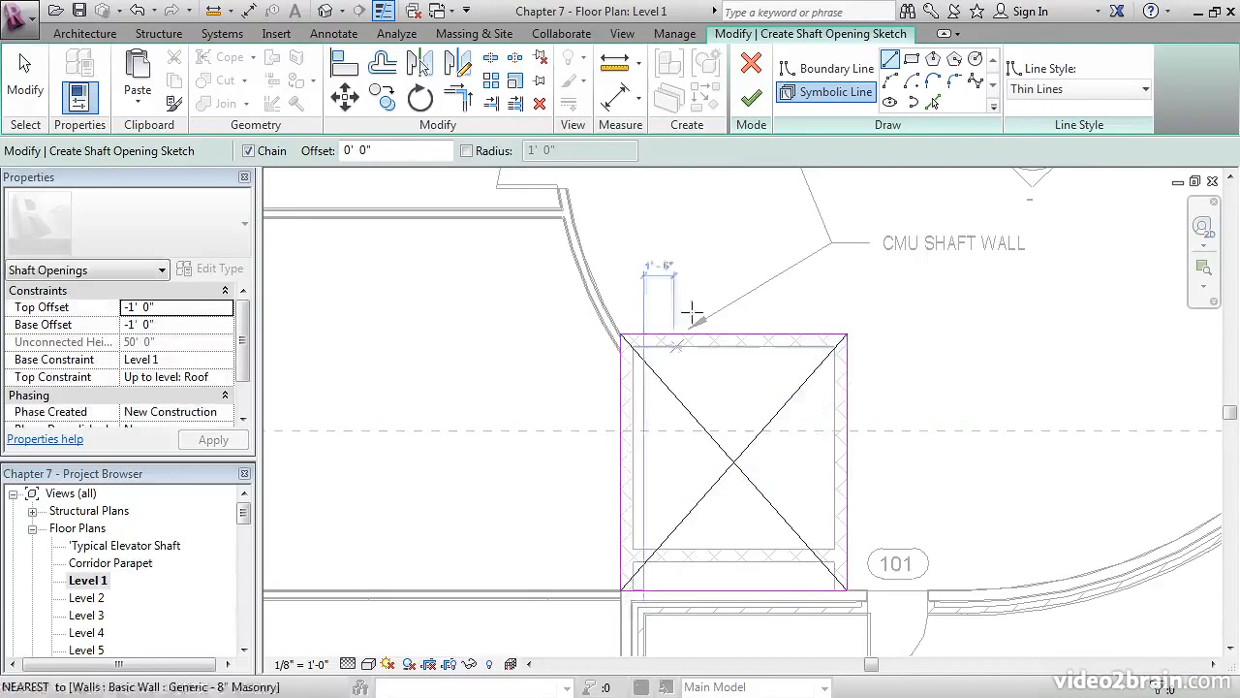
left_click(753, 99)
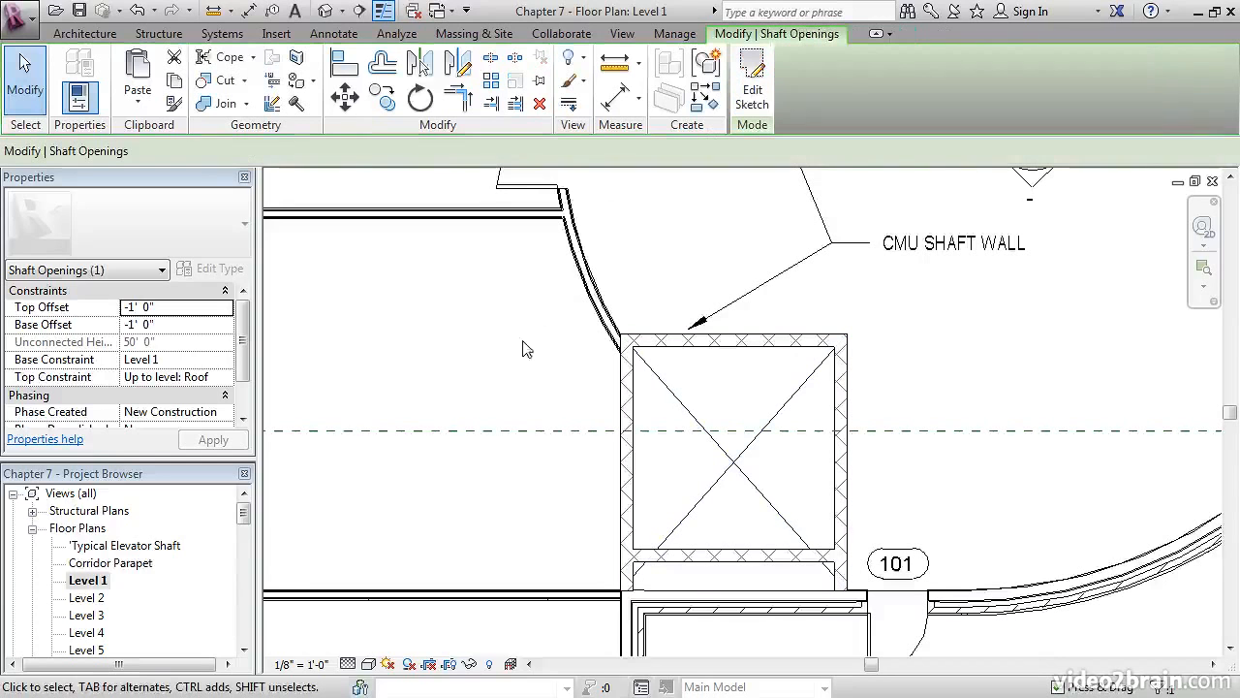
Inspect both elevator shaft openings at the curved end in the default 3D view from a lower angle.
left_click(325, 11)
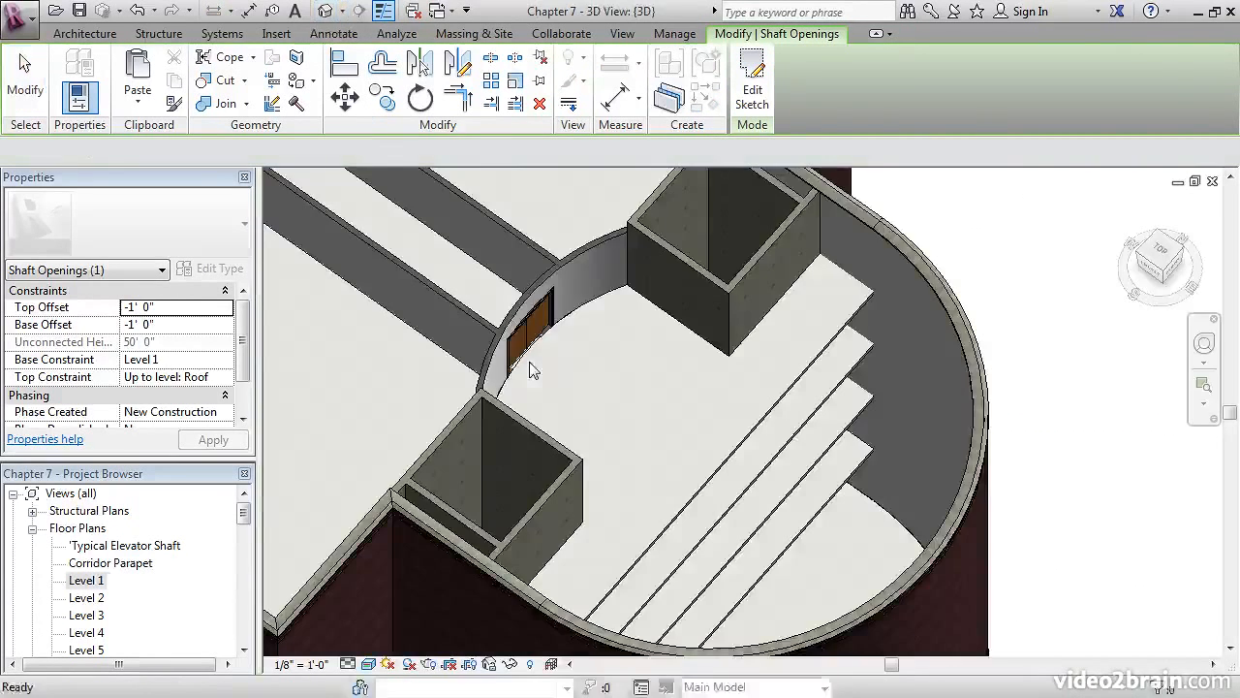
left_click(597, 402)
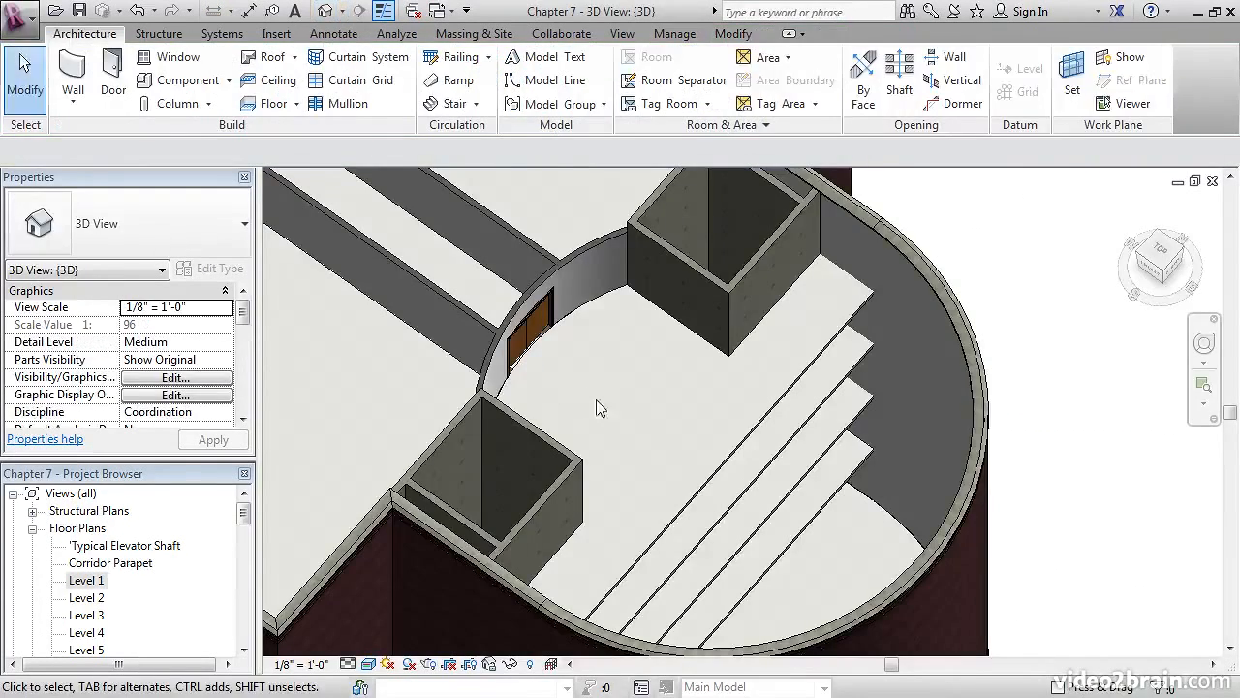
middle_click_drag(604, 380, 606, 319, "shift")
mouse_move(610, 299)
middle_mouse_down("shift")
mouse_move(614, 277)
mouse_move(611, 296)
middle_mouse_up("shift")
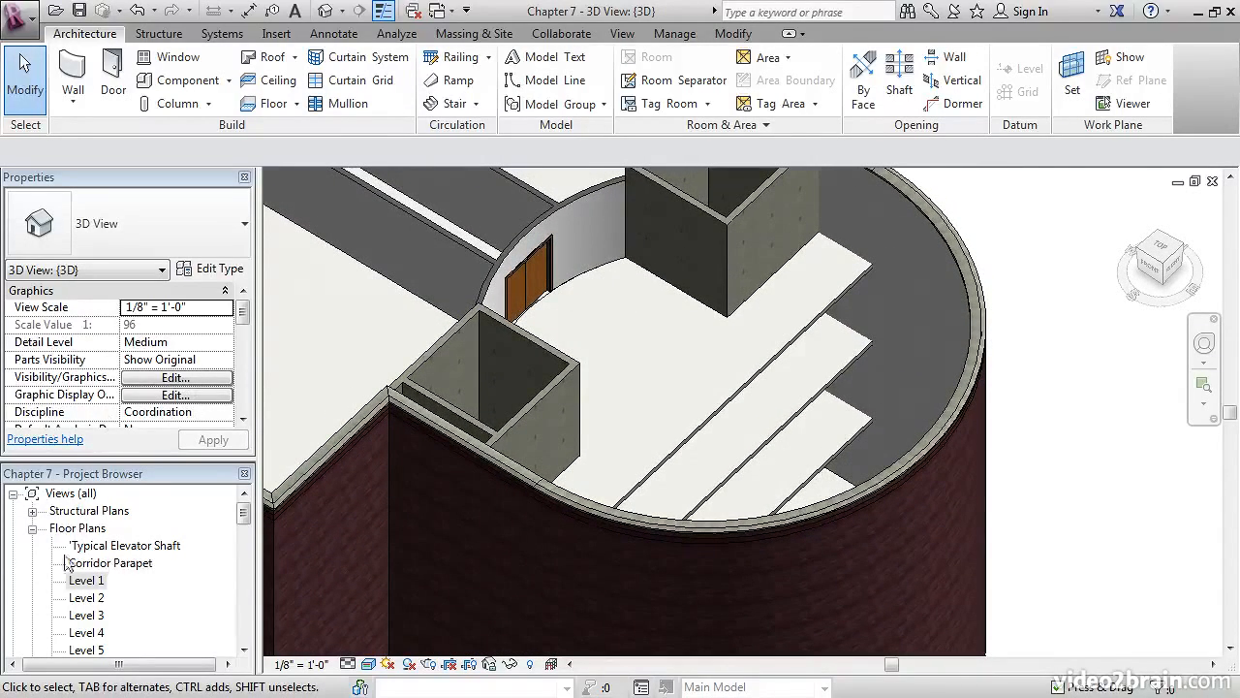
Return to the Level 1 floor plan, fit the whole plan in view and save the project.
double_click(84, 581)
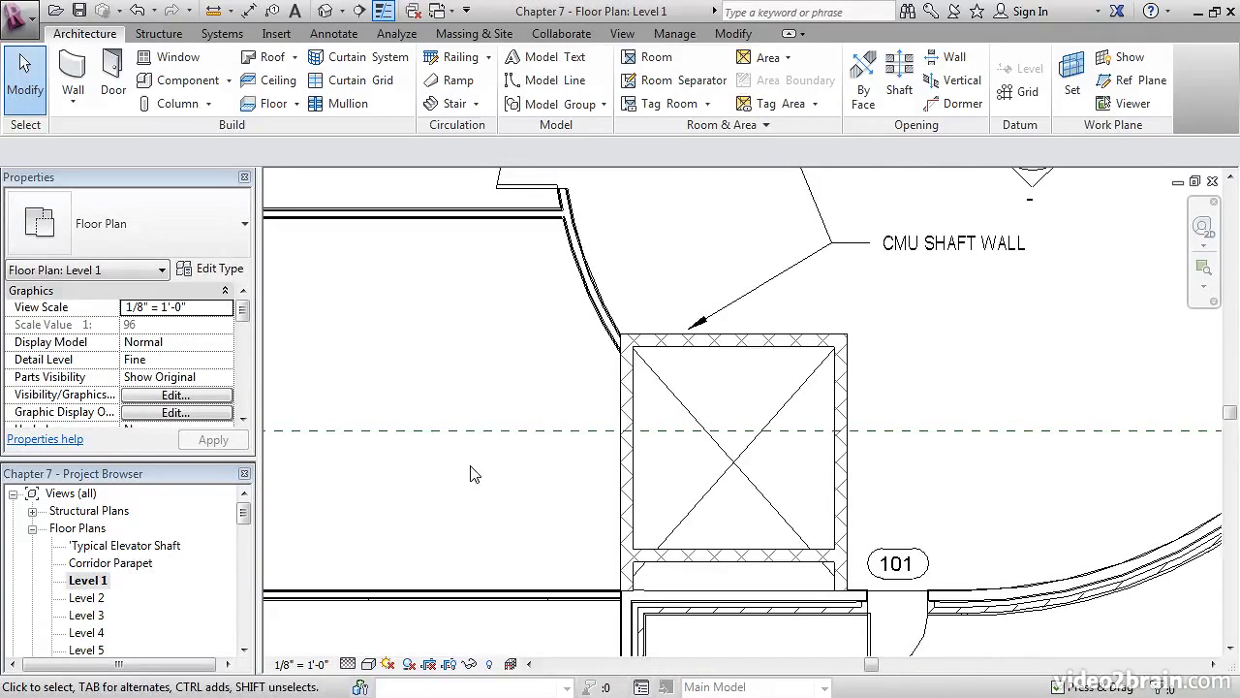
key("z")
key("f")
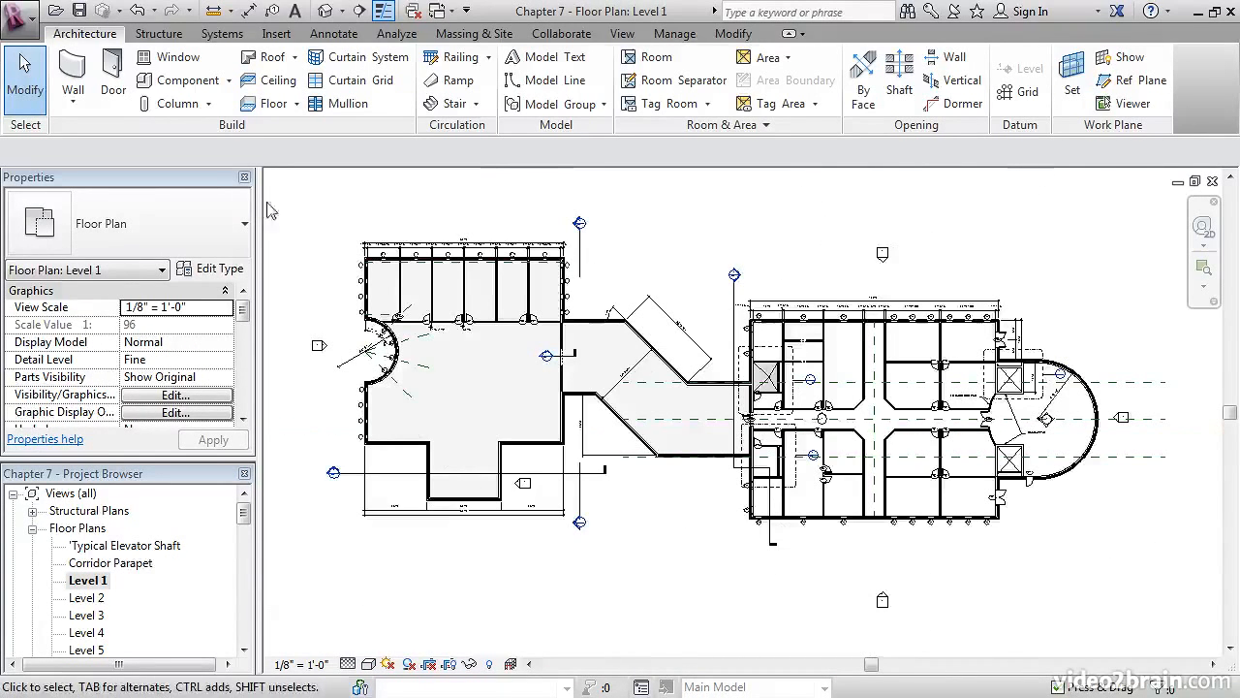
left_click(79, 11)
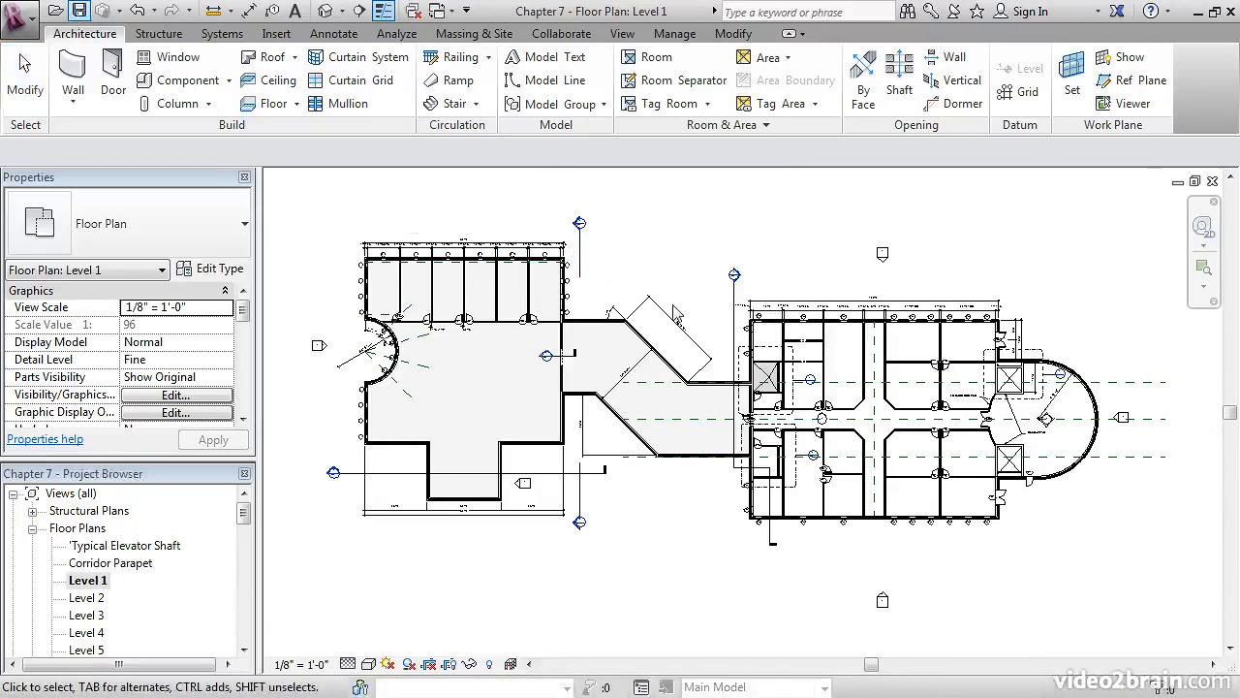